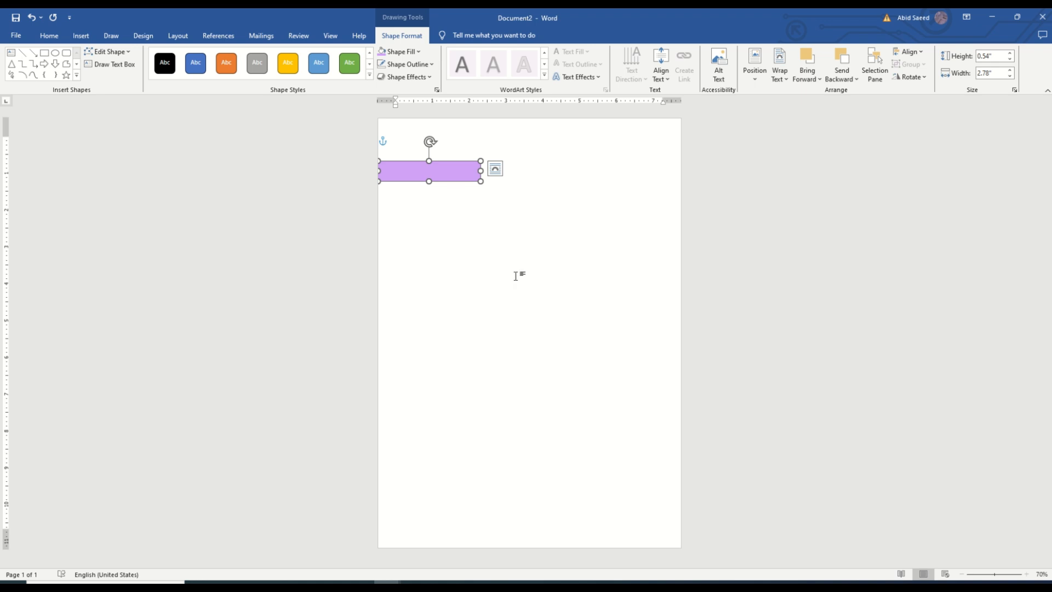
- Paste a copy of the purple bar and stretch it from beside the original to the page's right edge
{"action": "left_click", "coordinate": [515, 276]}
{"action": "key", "text": "ctrl+v"}
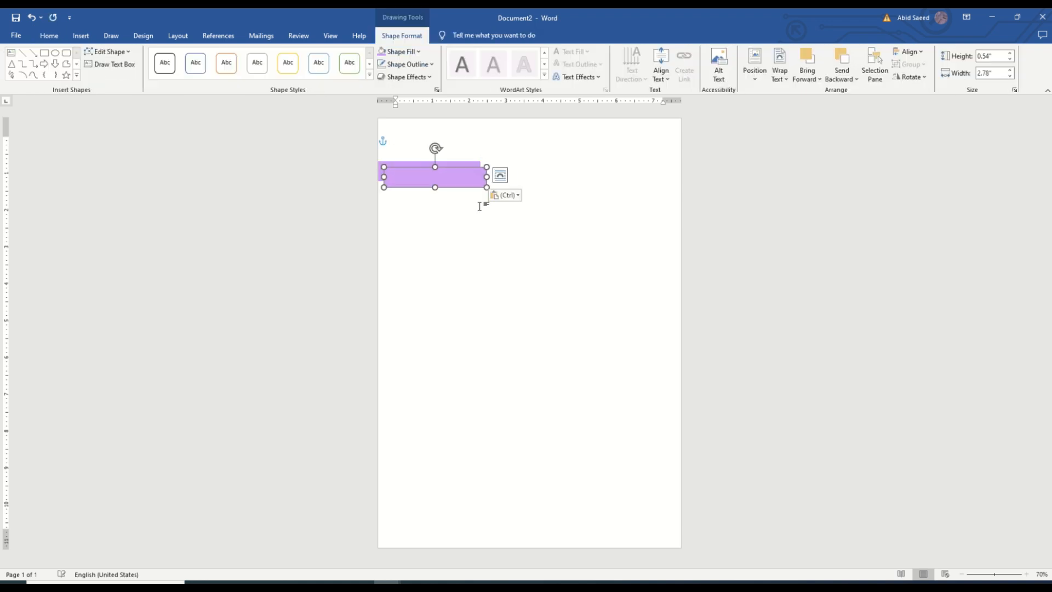
{"action": "left_click_drag", "start_coordinate": [444, 174], "coordinate": [637, 167]}
{"action": "left_click", "coordinate": [570, 179]}
{"action": "left_click", "coordinate": [575, 176]}
{"action": "left_click_drag", "start_coordinate": [575, 174], "coordinate": [521, 168]}
{"action": "left_click", "coordinate": [501, 202]}
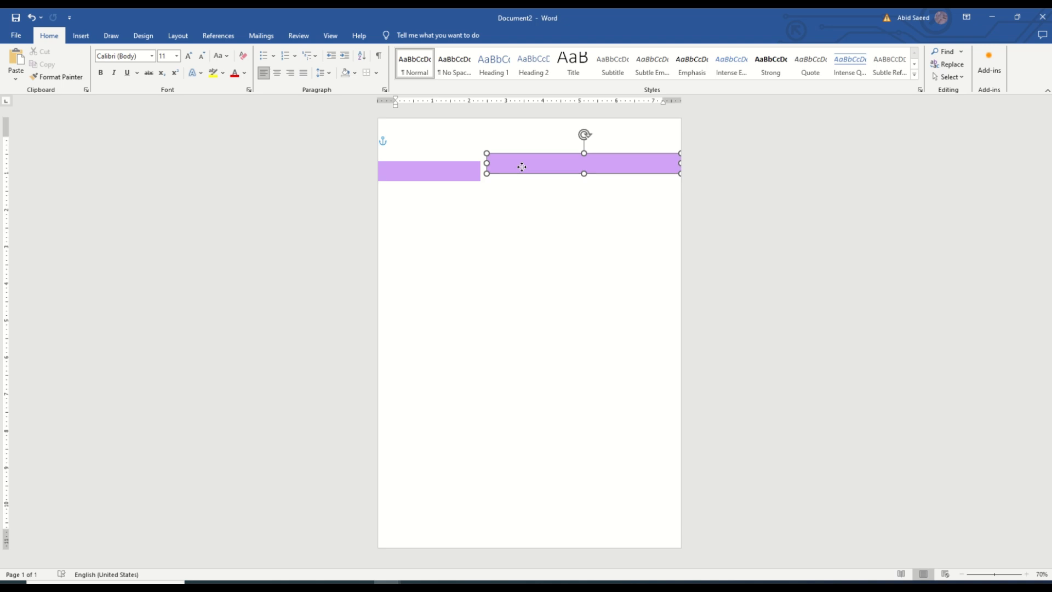
- Shorten both purple bars and align them in one row, leaving a gap between them for a logo
{"action": "left_click", "coordinate": [482, 178]}
{"action": "left_click", "coordinate": [456, 172]}
{"action": "mouse_move", "coordinate": [456, 173]}
{"action": "left_mouse_down"}
{"action": "mouse_move", "coordinate": [470, 163]}
{"action": "mouse_move", "coordinate": [458, 162]}
{"action": "mouse_move", "coordinate": [506, 163]}
{"action": "mouse_move", "coordinate": [447, 162]}
{"action": "left_mouse_up"}
{"action": "left_click", "coordinate": [470, 183]}
{"action": "left_click", "coordinate": [471, 169]}
{"action": "left_click", "coordinate": [470, 193]}
{"action": "left_click", "coordinate": [488, 164]}
{"action": "left_click", "coordinate": [510, 195]}
{"action": "left_click", "coordinate": [456, 165]}
{"action": "left_click", "coordinate": [464, 220]}
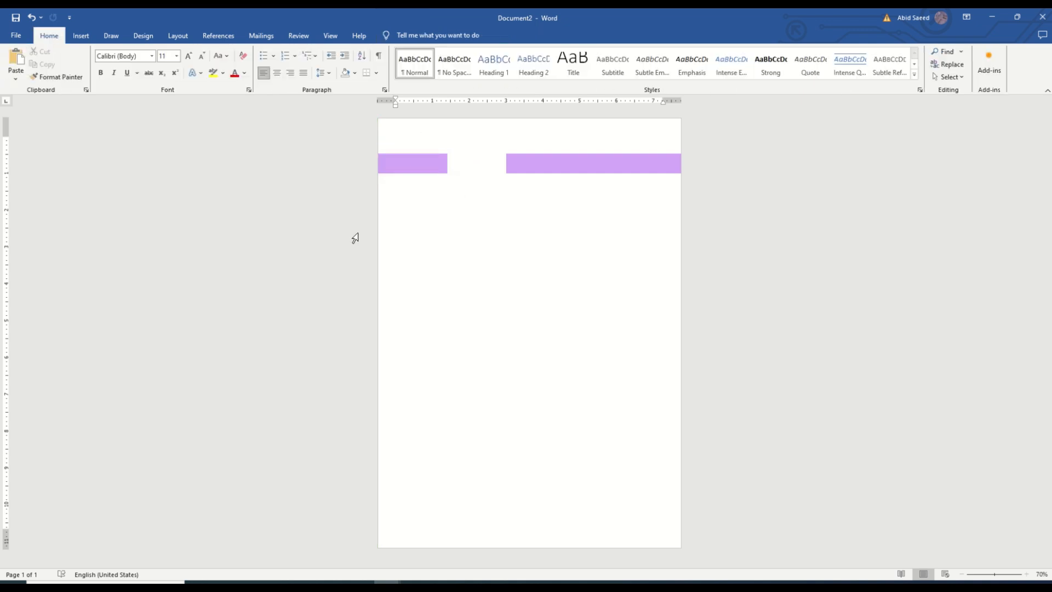
- Insert a hexagon about 0.81" wide and 0.54" high in the gap beside the left purple bar
{"action": "left_click", "coordinate": [81, 36]}
{"action": "left_click", "coordinate": [151, 63]}
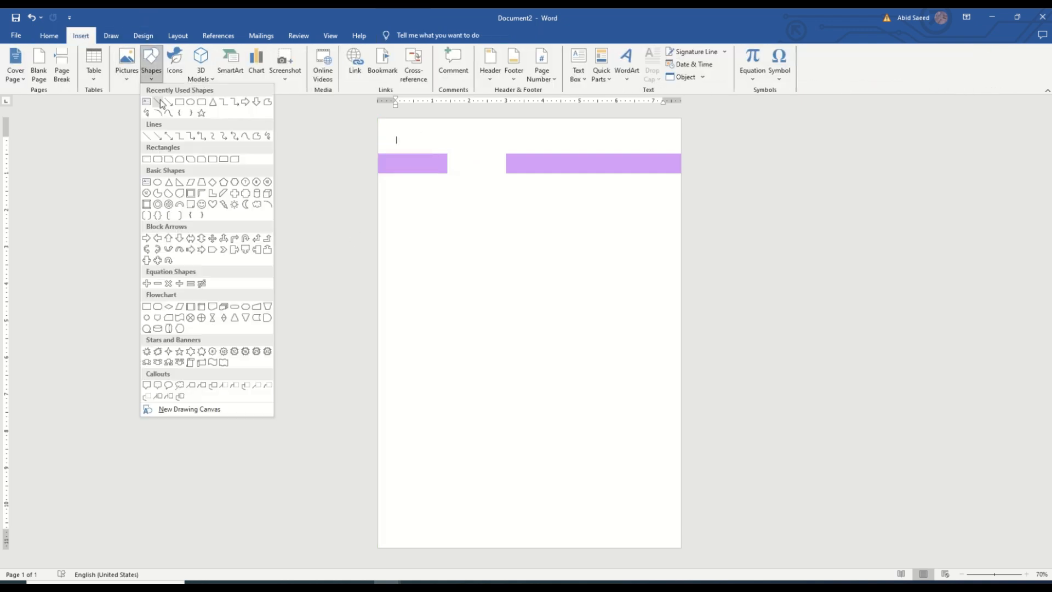
{"action": "left_click", "coordinate": [233, 181]}
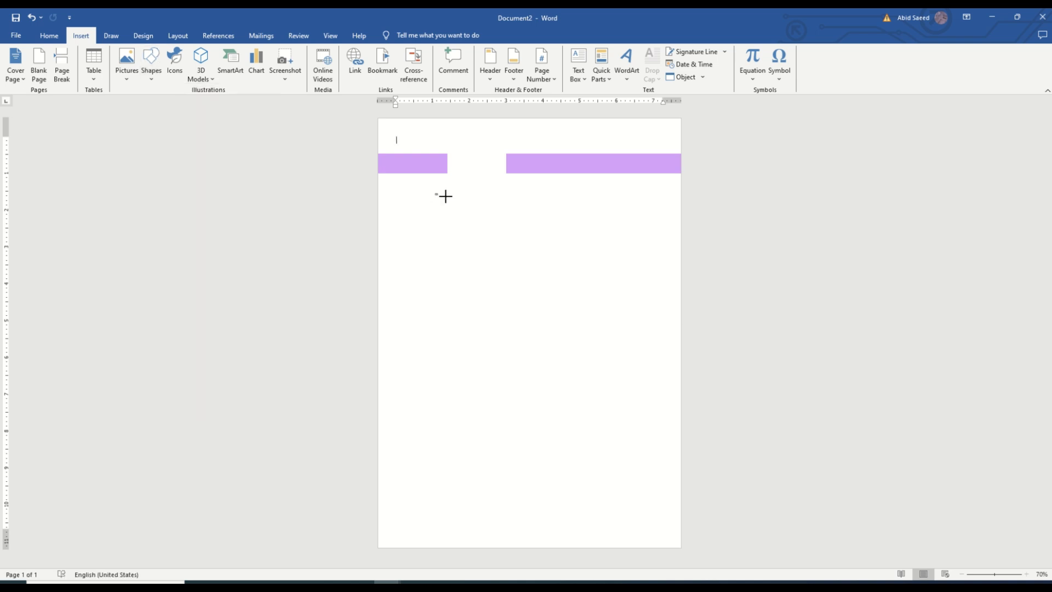
{"action": "mouse_move", "coordinate": [445, 196]}
{"action": "left_mouse_down"}
{"action": "mouse_move", "coordinate": [466, 213]}
{"action": "mouse_move", "coordinate": [473, 169]}
{"action": "left_mouse_up"}
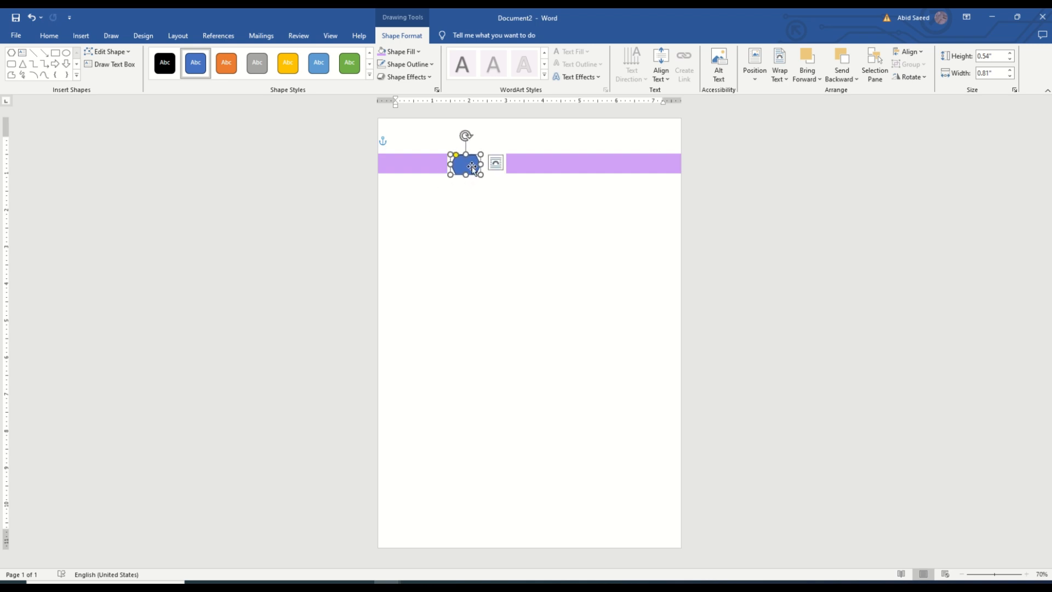
- Fill the hexagon with black, remove its outline, and nudge it against the left purple bar
{"action": "left_click", "coordinate": [432, 52]}
{"action": "left_click", "coordinate": [394, 92]}
{"action": "left_click", "coordinate": [430, 54]}
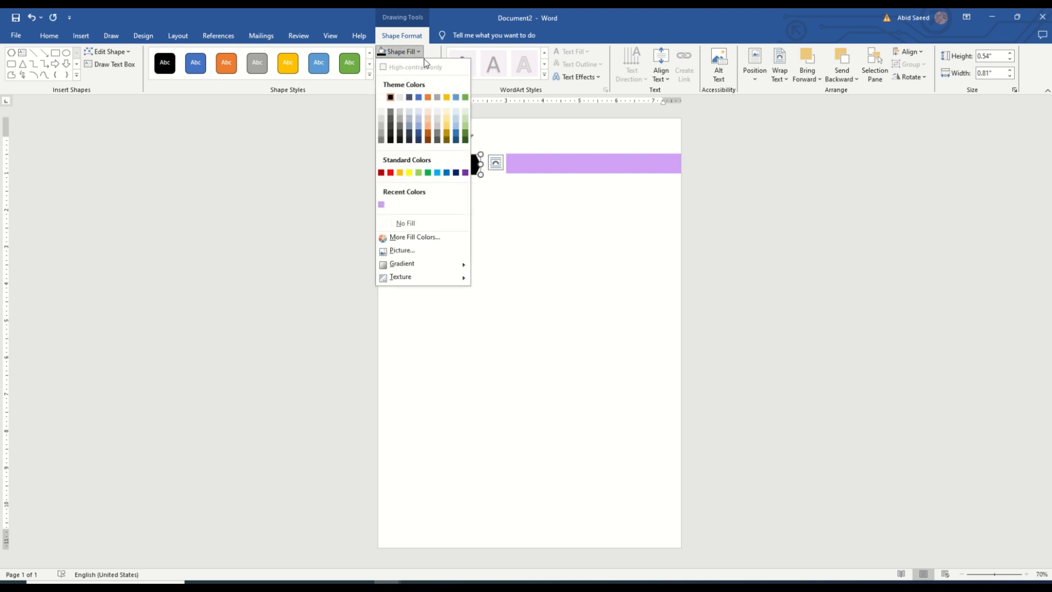
{"action": "left_click", "coordinate": [435, 65]}
{"action": "left_click", "coordinate": [435, 66]}
{"action": "left_click", "coordinate": [391, 230]}
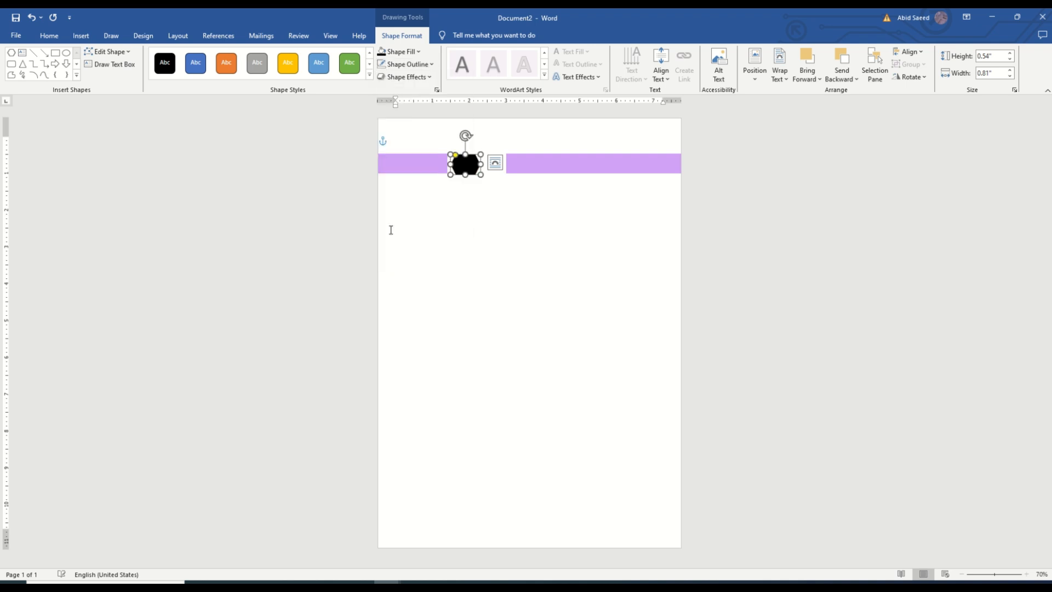
{"action": "left_click", "coordinate": [466, 249]}
{"action": "left_click", "coordinate": [466, 167]}
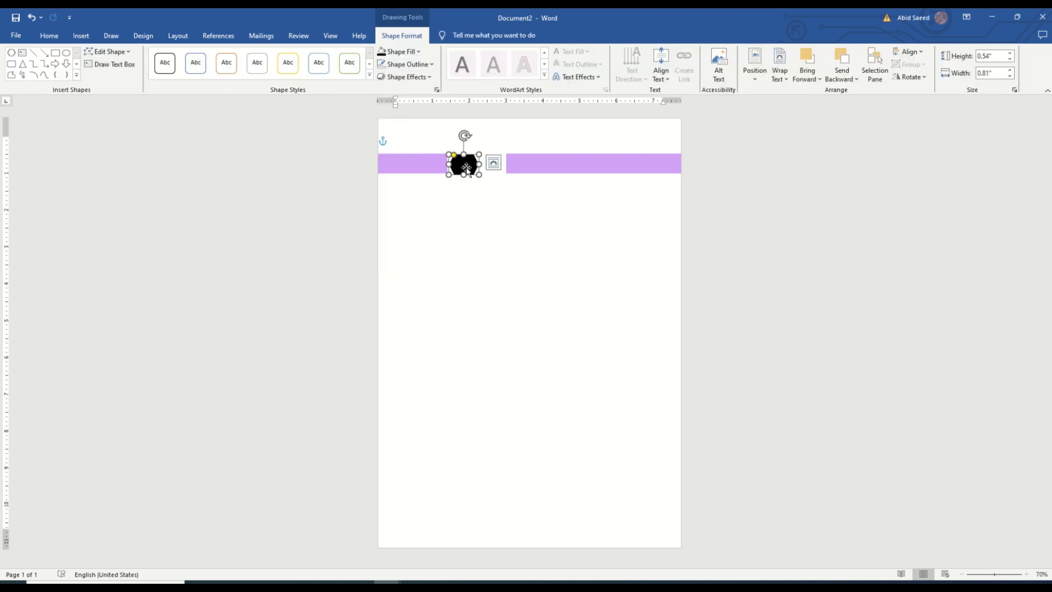
- Draw a text box about 0.52" by 0.49" over the hexagon and give it no outline and no fill
{"action": "left_click", "coordinate": [107, 64]}
{"action": "left_click_drag", "start_coordinate": [453, 157], "coordinate": [478, 178]}
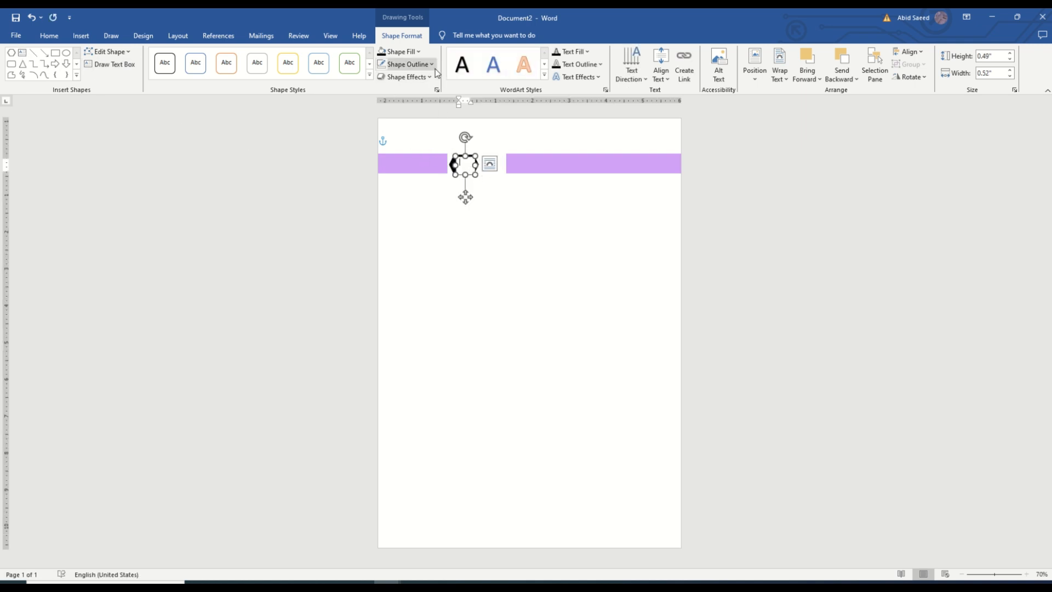
{"action": "left_click", "coordinate": [408, 64]}
{"action": "left_click", "coordinate": [403, 235]}
{"action": "left_click", "coordinate": [398, 52]}
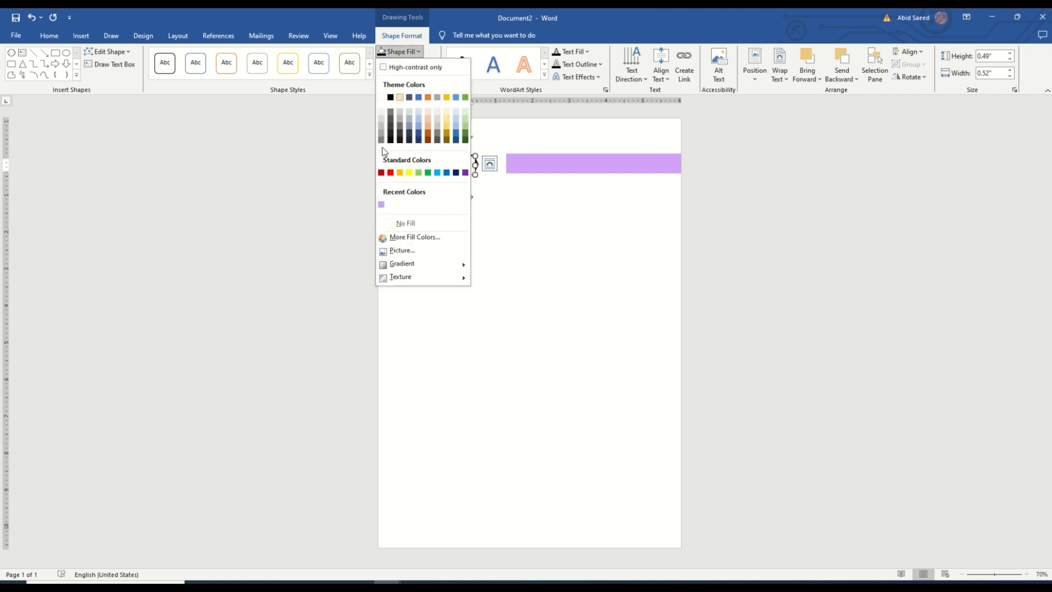
{"action": "left_click", "coordinate": [402, 221]}
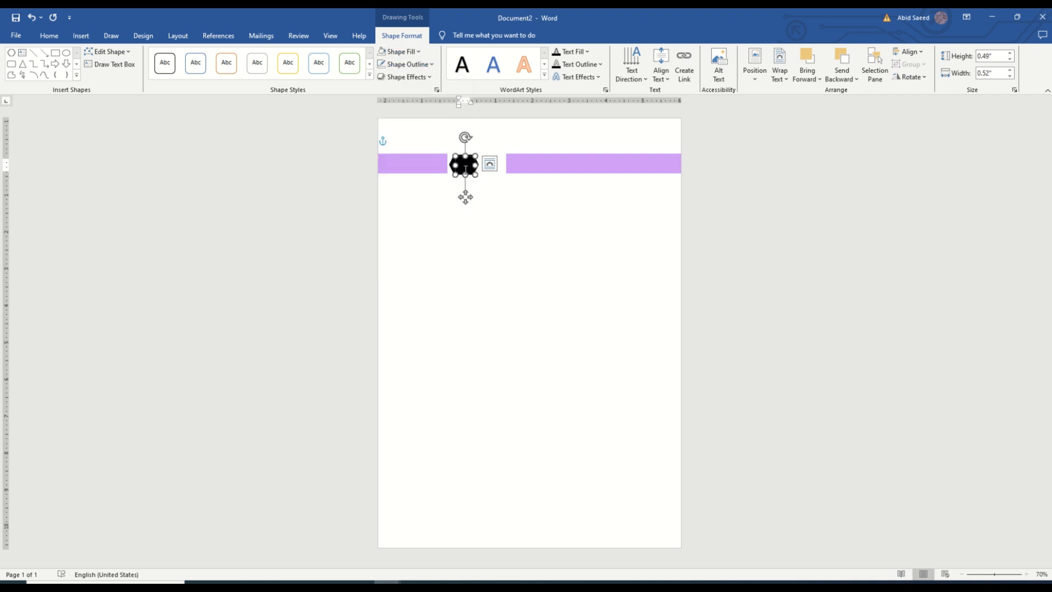
- Enter the letter C in the text box and format it in the bars' light purple at size 48
{"action": "left_click", "coordinate": [80, 36]}
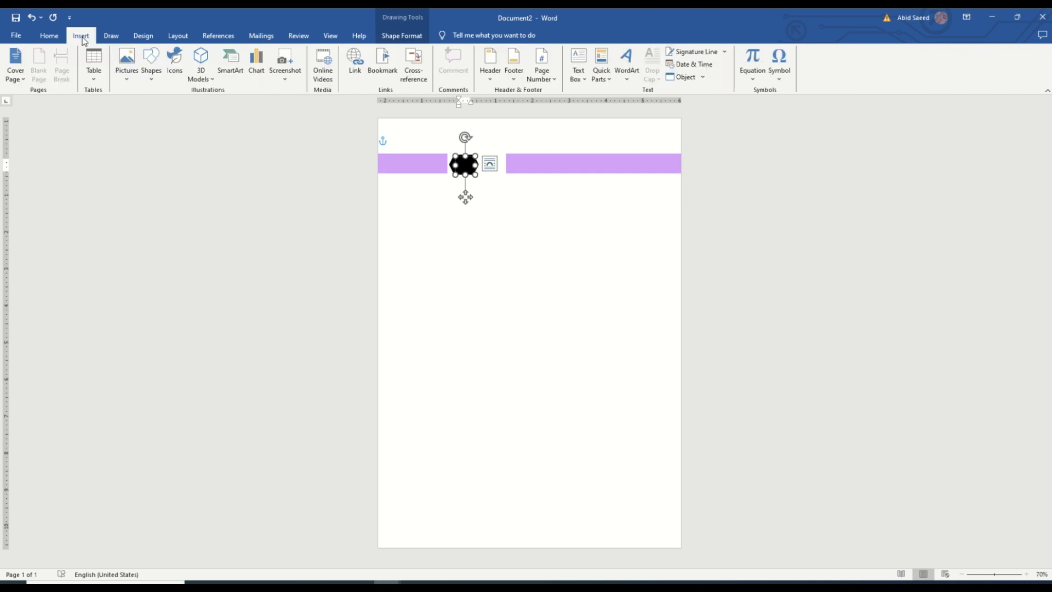
{"action": "scroll", "coordinate": [80, 42], "scroll_direction": "down", "scroll_amount": 1}
{"action": "scroll", "coordinate": [81, 40], "scroll_direction": "up", "scroll_amount": 2}
{"action": "left_click", "coordinate": [245, 72]}
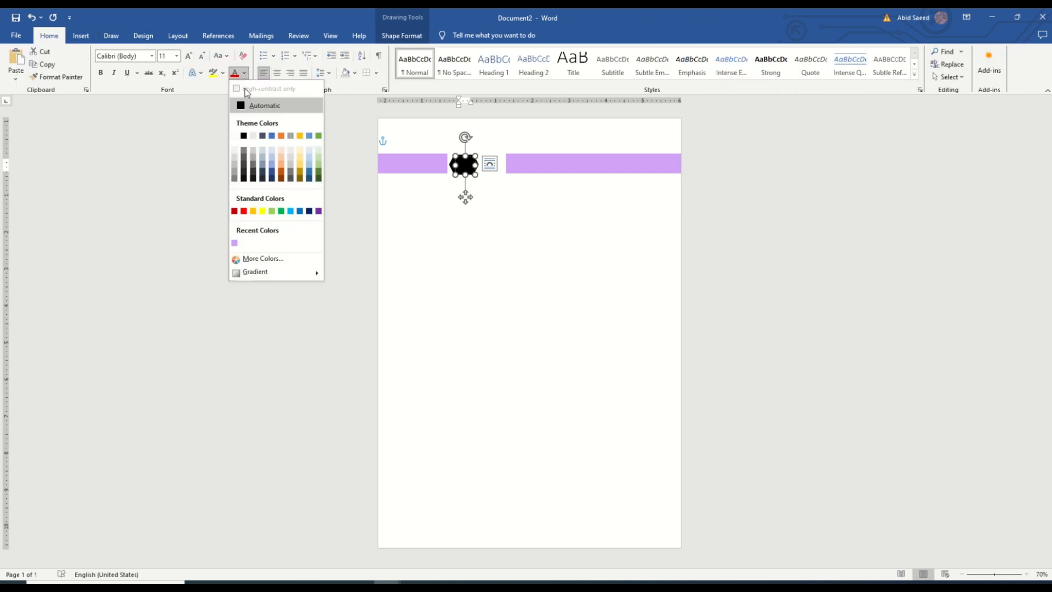
{"action": "left_click", "coordinate": [247, 137]}
{"action": "left_click", "coordinate": [244, 73]}
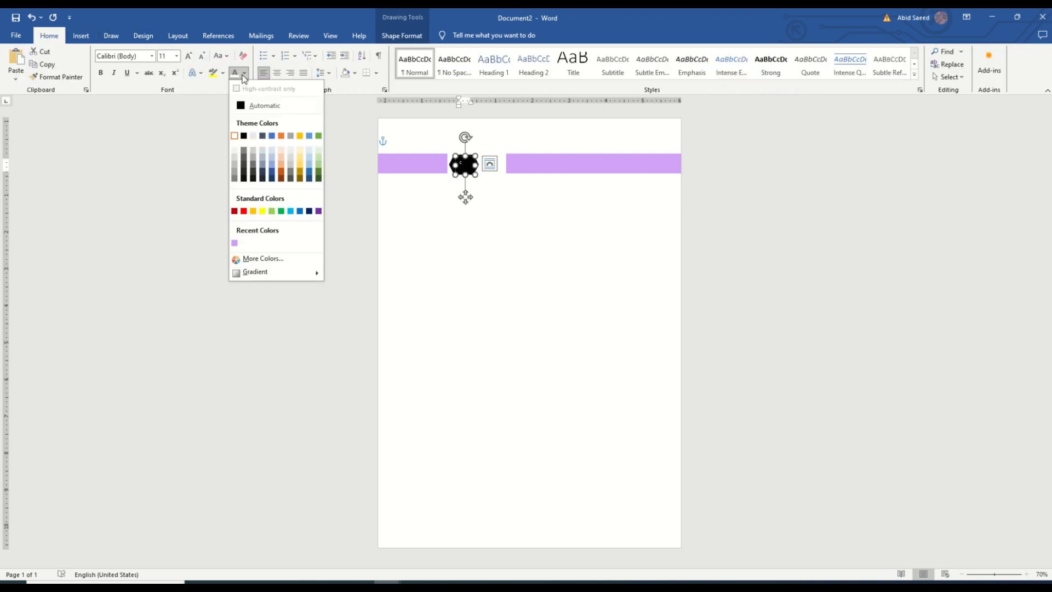
{"action": "left_click", "coordinate": [234, 243]}
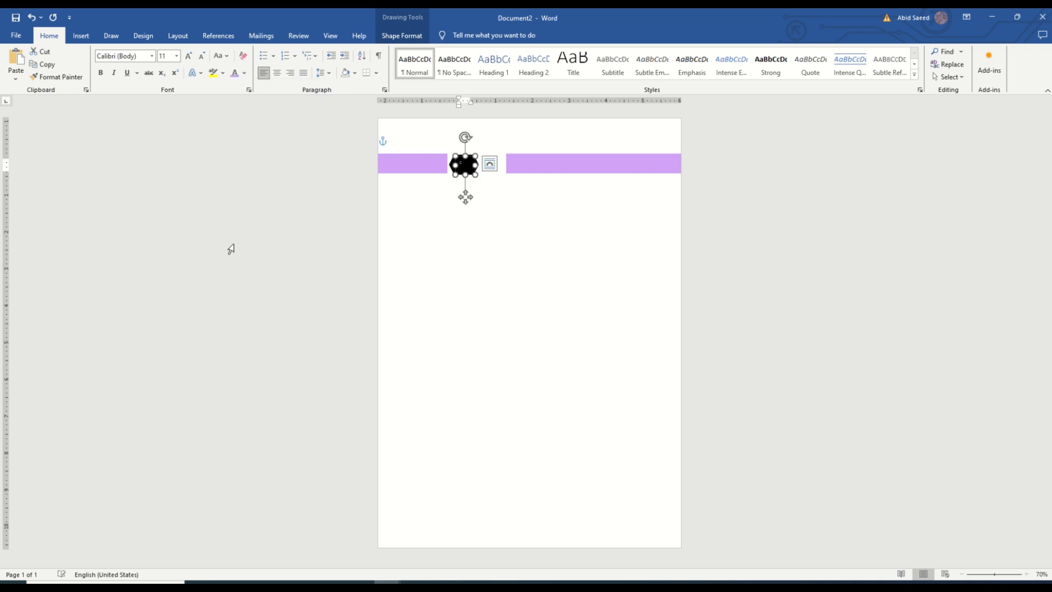
{"action": "left_click", "coordinate": [177, 56]}
{"action": "left_click", "coordinate": [164, 215]}
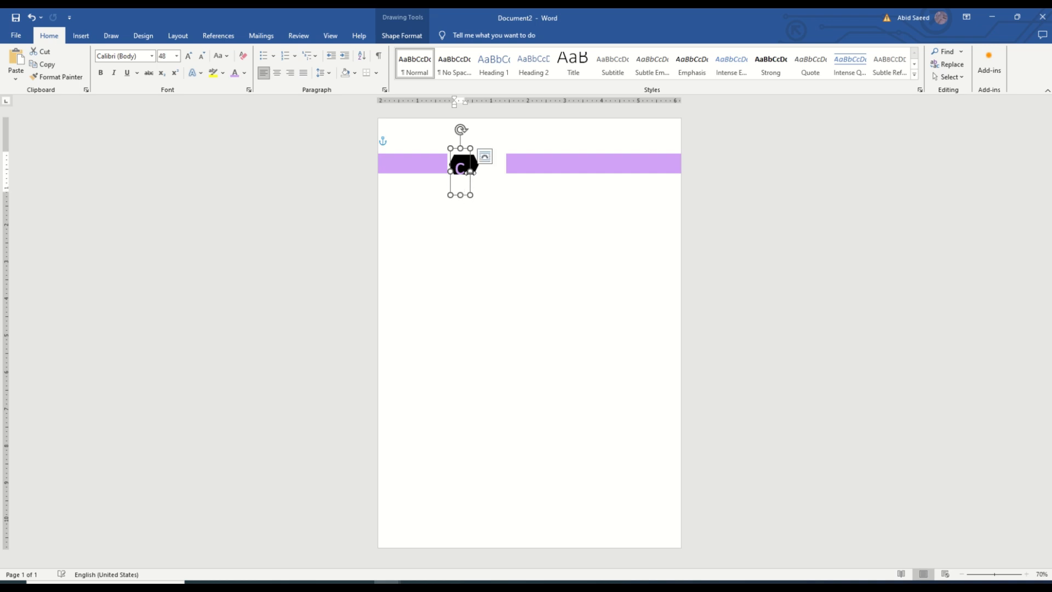
- Enlarge the letter's text box and centre the C on the black hexagon
{"action": "left_click", "coordinate": [519, 279]}
{"action": "left_click", "coordinate": [465, 167]}
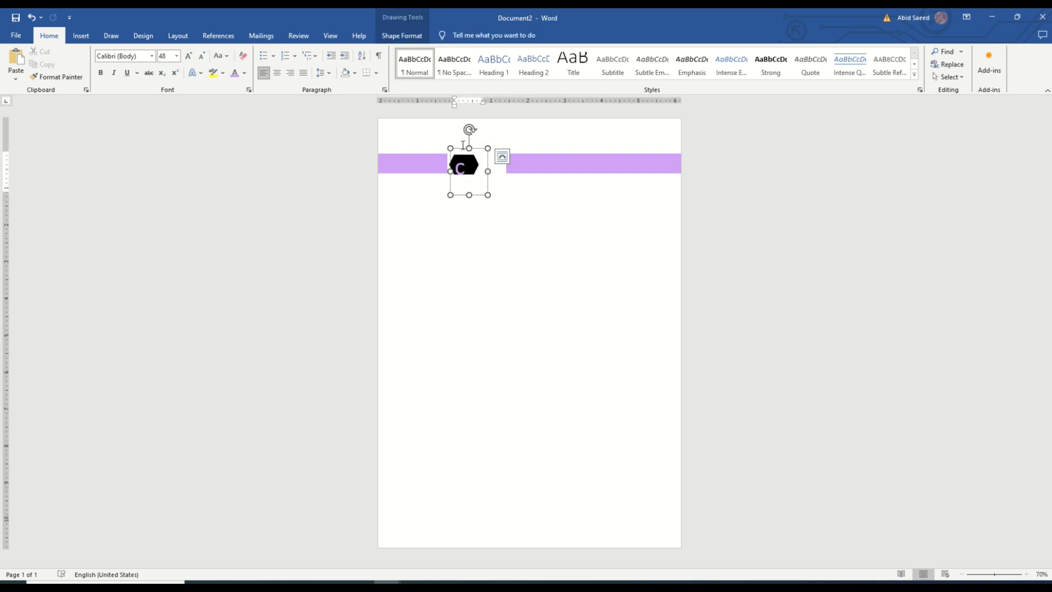
{"action": "left_click", "coordinate": [502, 156]}
{"action": "left_click", "coordinate": [584, 258]}
{"action": "left_click", "coordinate": [464, 143]}
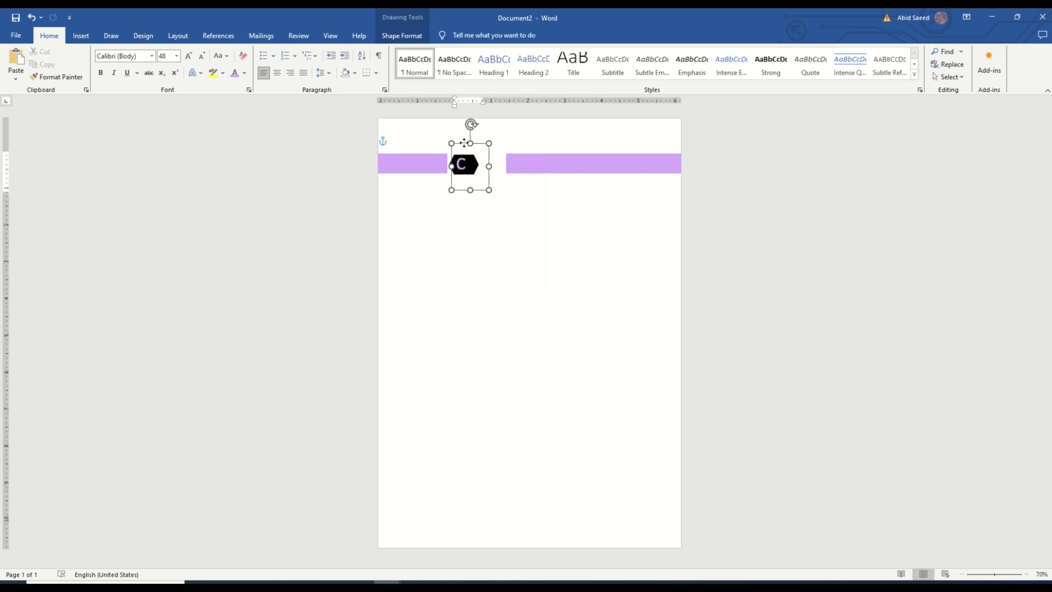
{"action": "left_click_drag", "start_coordinate": [488, 166], "coordinate": [464, 175]}
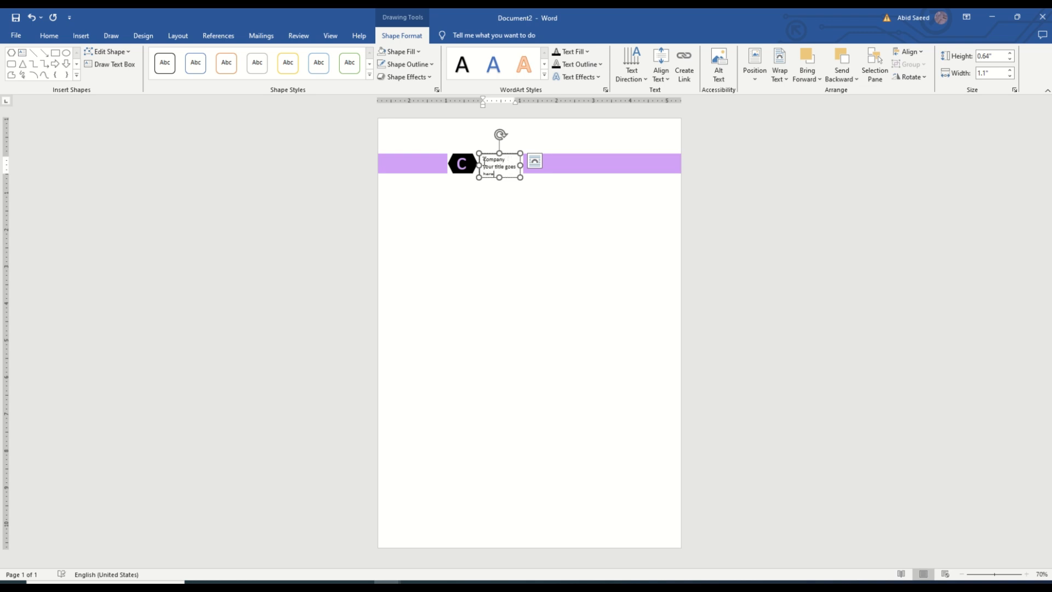
- Set the word "Company" to size 20 and widen its text box so that both lines fit
{"action": "double_click", "coordinate": [494, 159]}
{"action": "left_click", "coordinate": [49, 35]}
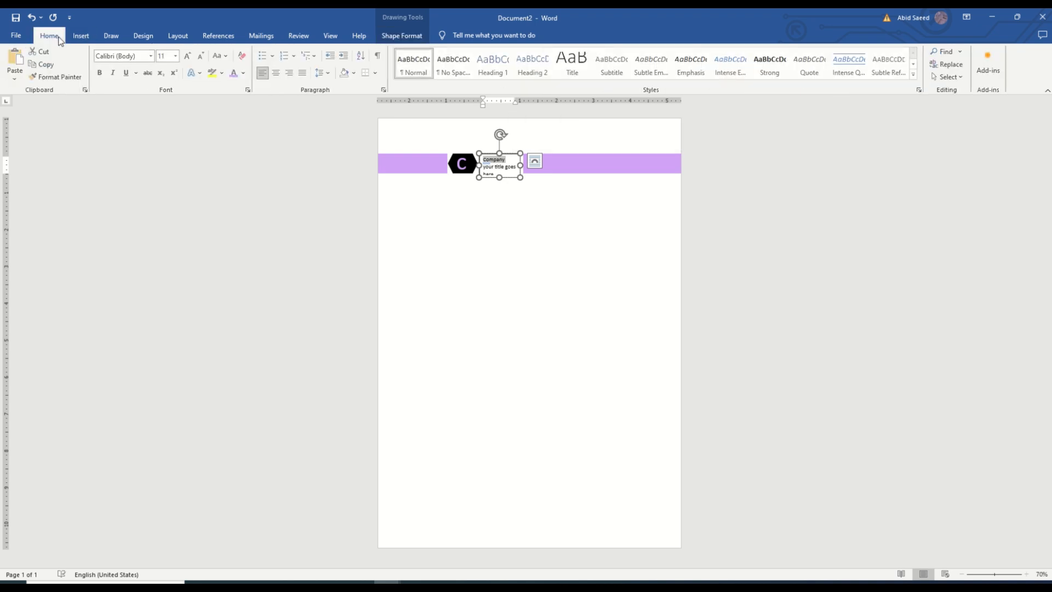
{"action": "left_click", "coordinate": [177, 56]}
{"action": "left_click", "coordinate": [163, 153]}
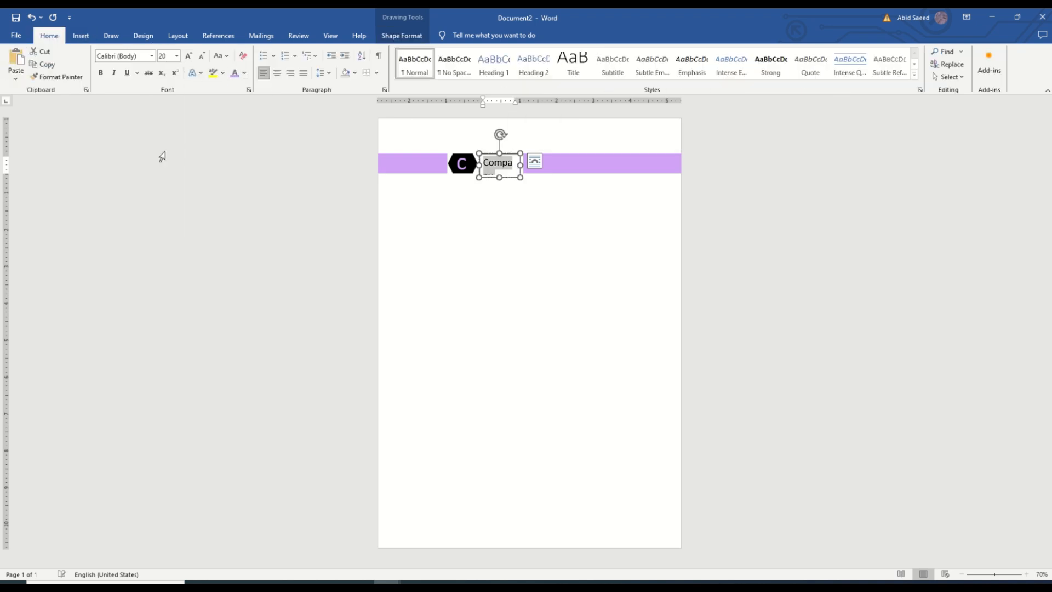
{"action": "left_click", "coordinate": [535, 161]}
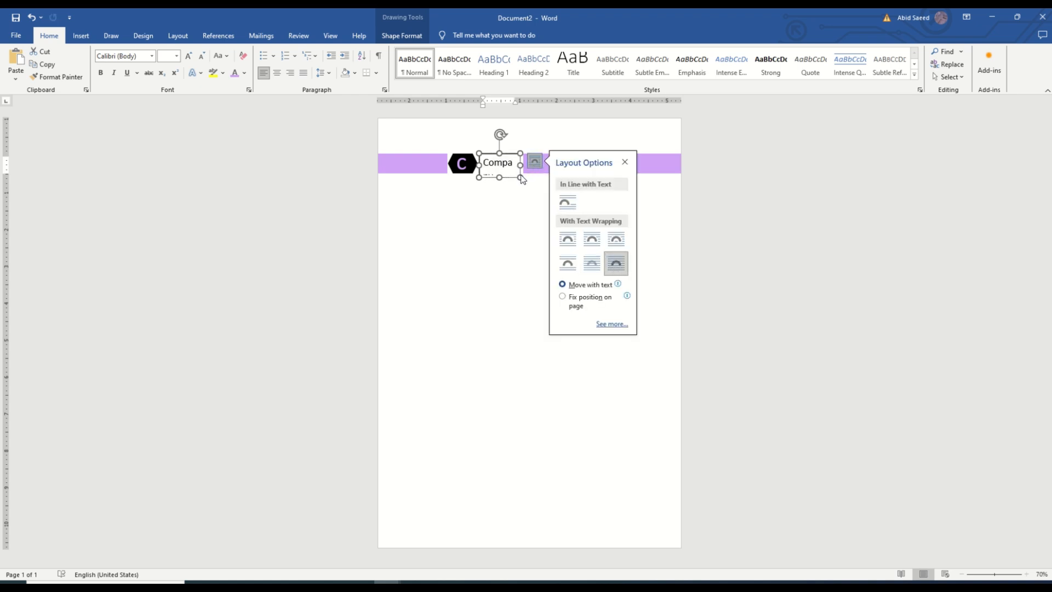
{"action": "left_click_drag", "start_coordinate": [521, 177], "coordinate": [536, 179]}
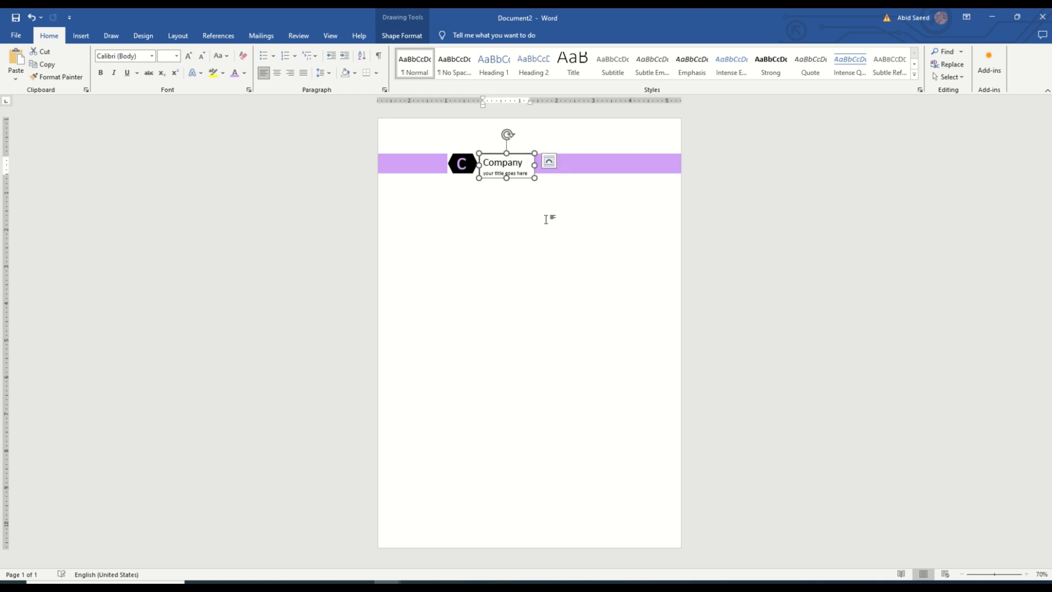
- Remove the outline and fill from the company name text box
{"action": "left_click", "coordinate": [549, 219]}
{"action": "left_click", "coordinate": [523, 158]}
{"action": "right_click", "coordinate": [521, 159]}
{"action": "left_click", "coordinate": [582, 126]}
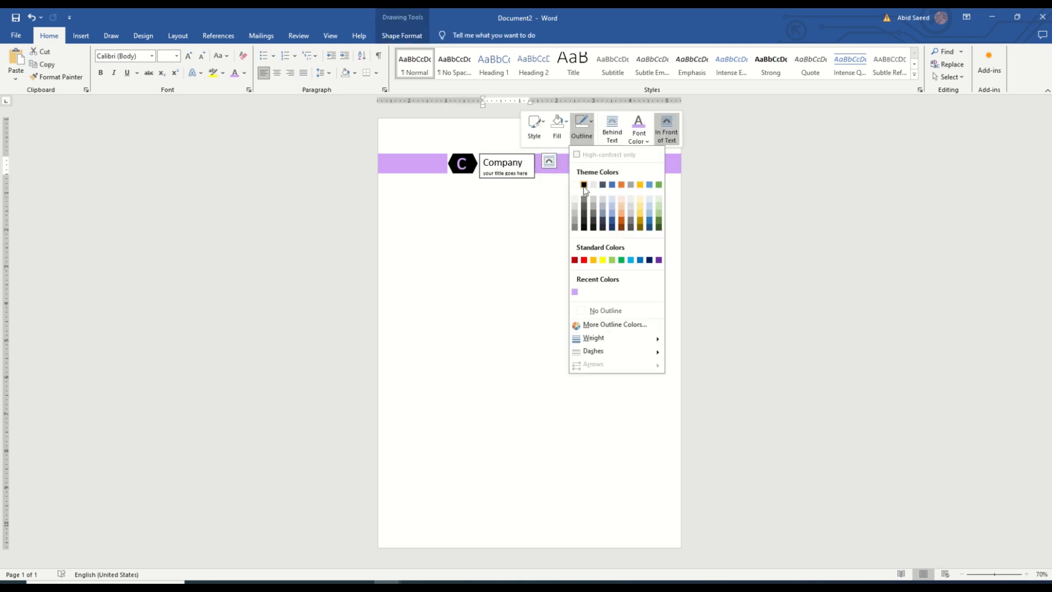
{"action": "left_click", "coordinate": [588, 311]}
{"action": "left_click", "coordinate": [557, 126]}
{"action": "left_click", "coordinate": [580, 308]}
{"action": "left_click", "coordinate": [481, 296]}
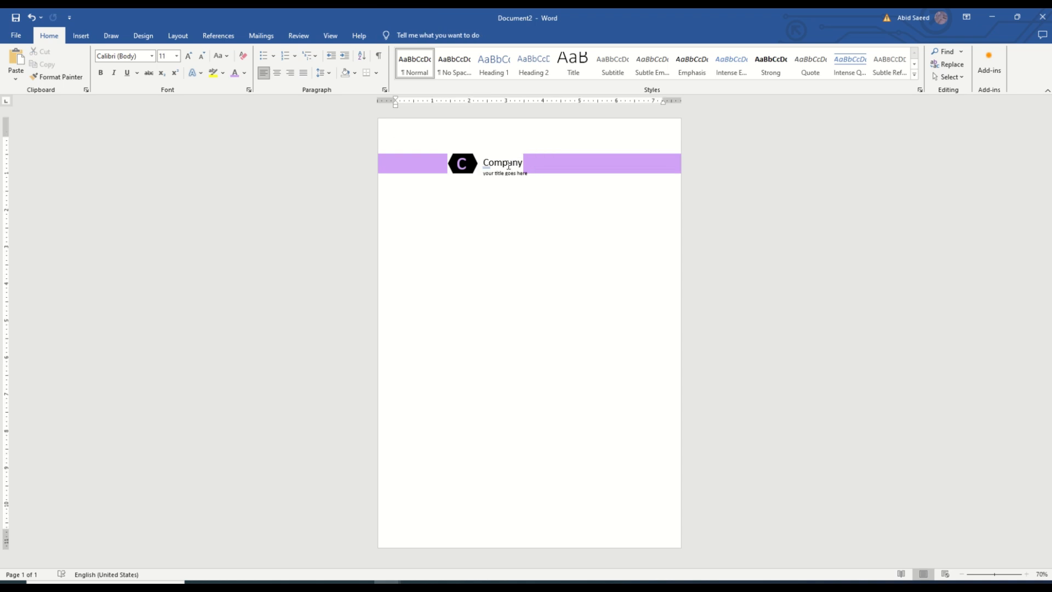
- Move the company name text box closer to the hexagon and make "Company" bold
{"action": "left_click", "coordinate": [508, 165]}
{"action": "left_click_drag", "start_coordinate": [500, 153], "coordinate": [494, 148]}
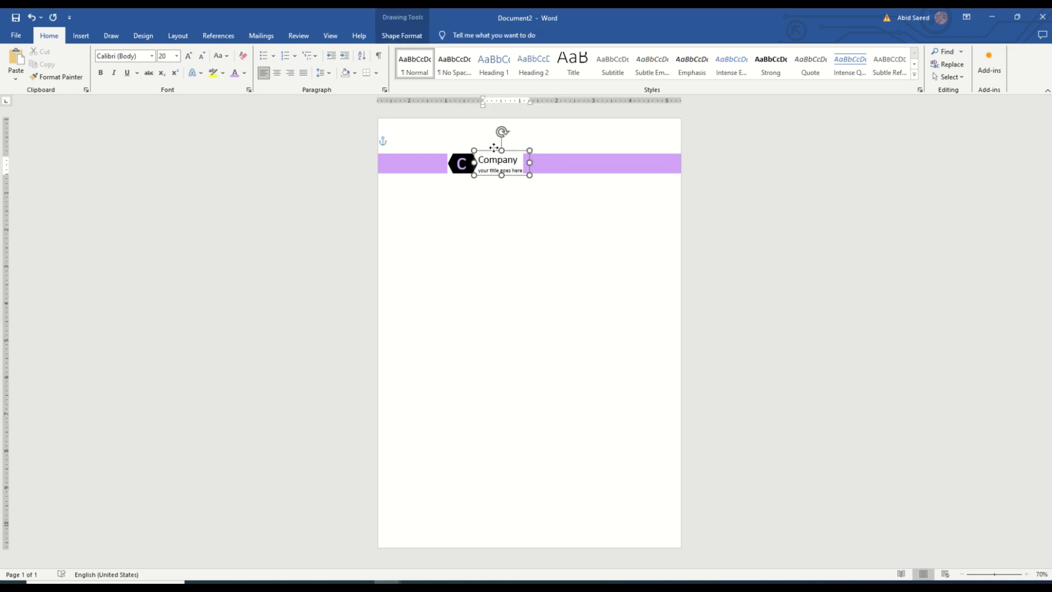
{"action": "left_click", "coordinate": [395, 138]}
{"action": "double_click", "coordinate": [498, 159]}
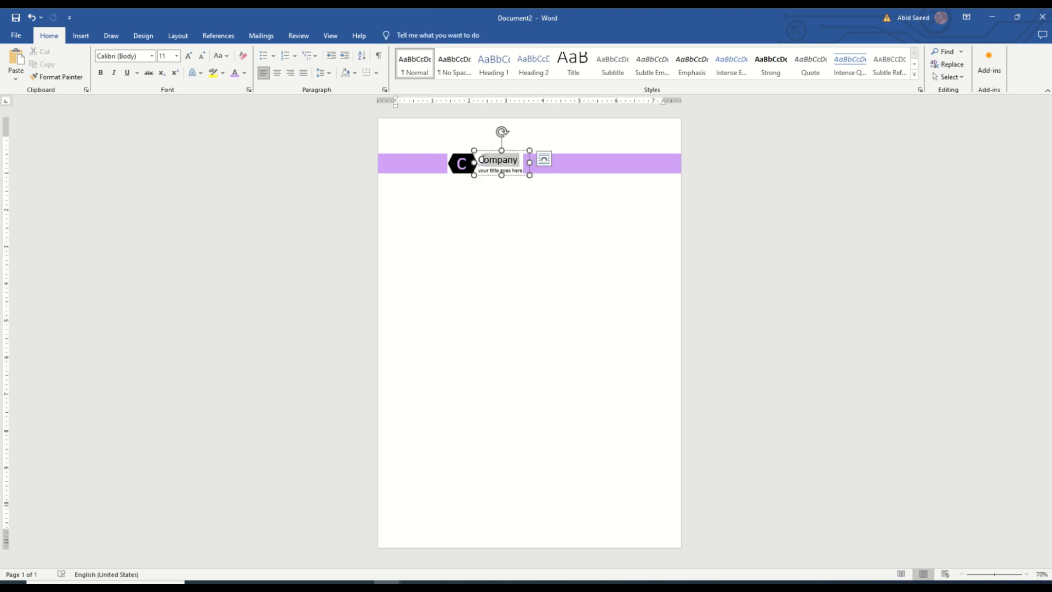
{"action": "left_click", "coordinate": [101, 73]}
{"action": "left_click", "coordinate": [449, 319]}
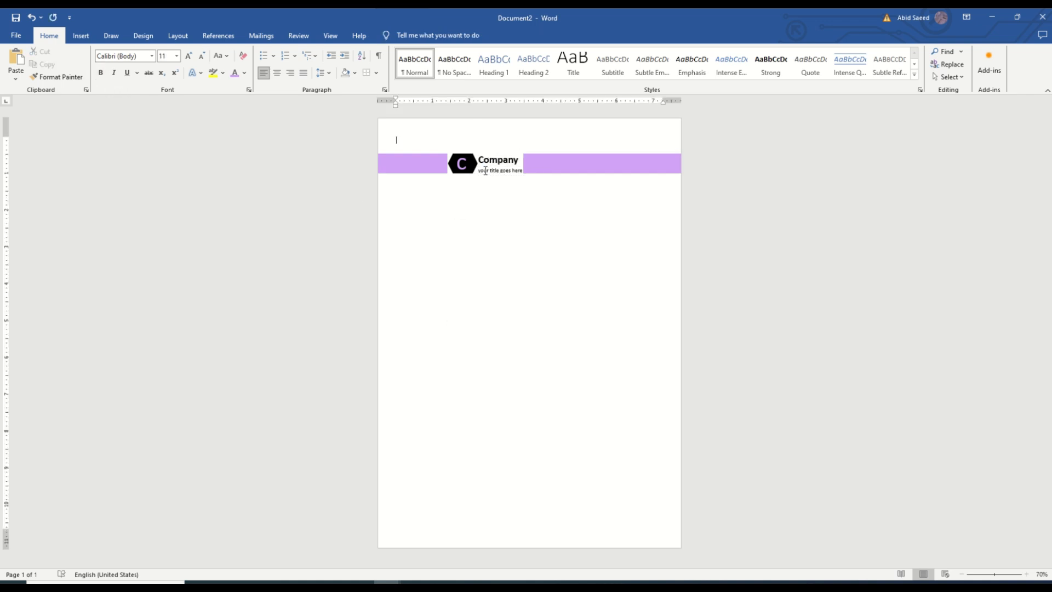
- Set the initial C of "Company" to size 22 and nudge the text box slightly upward
{"action": "double_click", "coordinate": [482, 162]}
{"action": "left_click", "coordinate": [177, 56]}
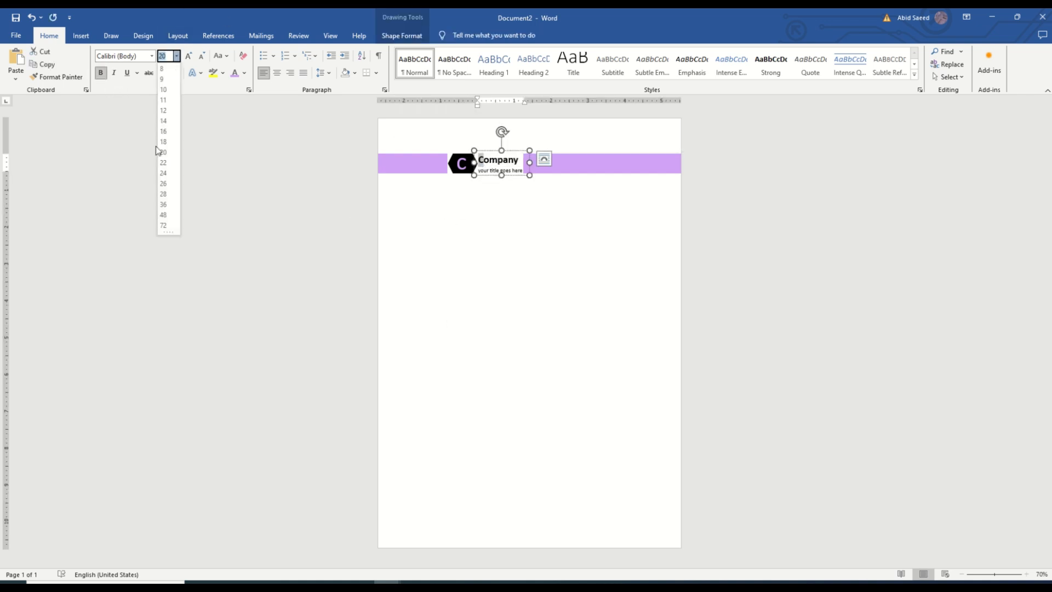
{"action": "key", "text": "Escape"}
{"action": "left_click", "coordinate": [514, 171]}
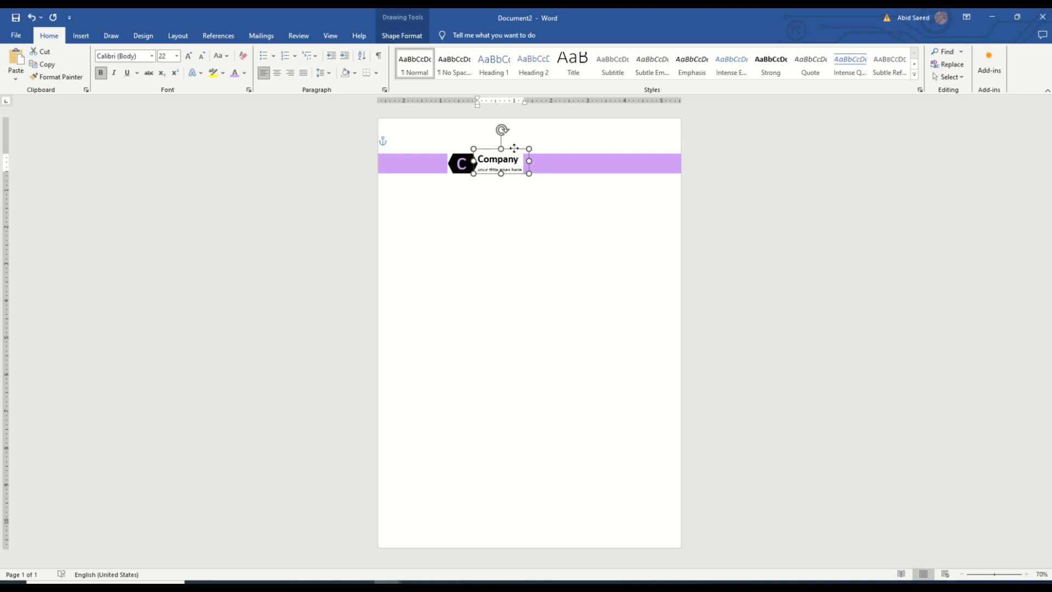
{"action": "left_click", "coordinate": [502, 219]}
- Copy the right purple bar, paste it, and stretch the copy across the full width of the page's bottom edge
{"action": "right_click", "coordinate": [567, 170]}
{"action": "left_click", "coordinate": [593, 205]}
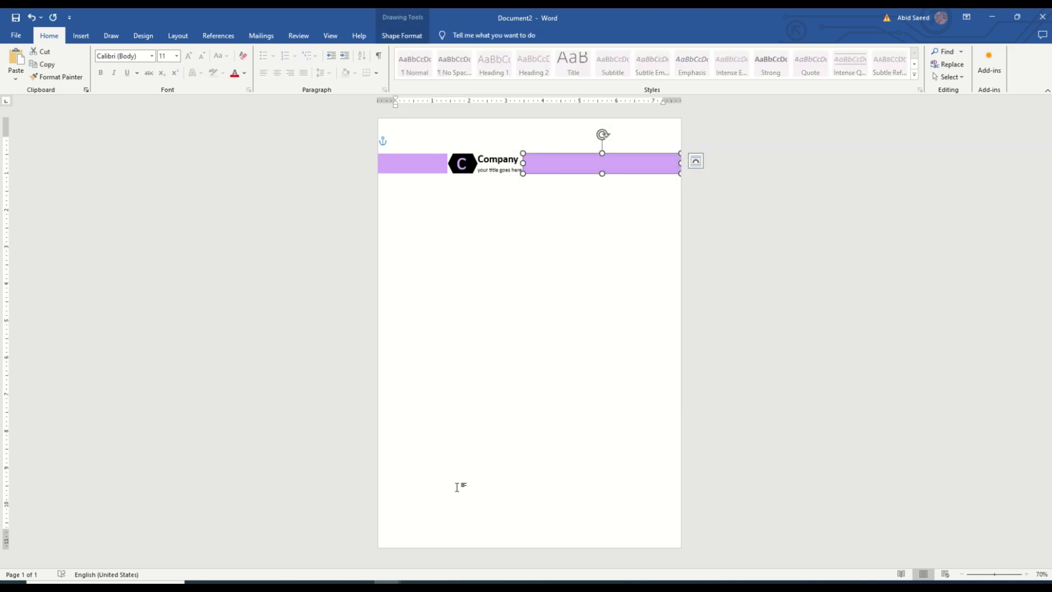
{"action": "right_click", "coordinate": [458, 486]}
{"action": "left_click", "coordinate": [481, 374]}
{"action": "left_click_drag", "start_coordinate": [498, 139], "coordinate": [681, 537]}
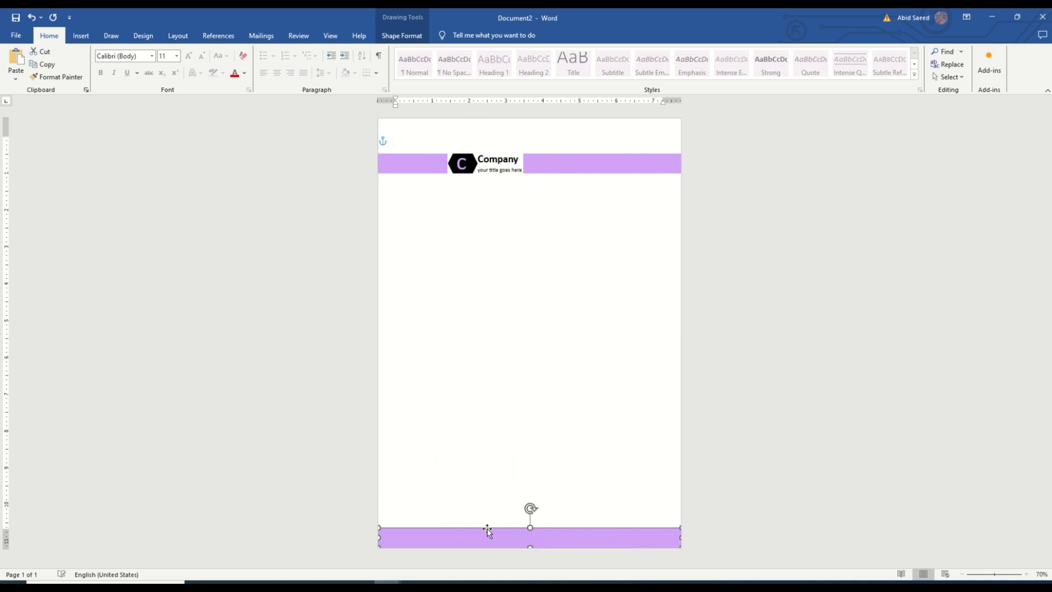
- Draw an isosceles triangle about 0.55" high and 1.31" wide at the middle of the purple footer bar
{"action": "left_click", "coordinate": [81, 36]}
{"action": "left_click", "coordinate": [152, 76]}
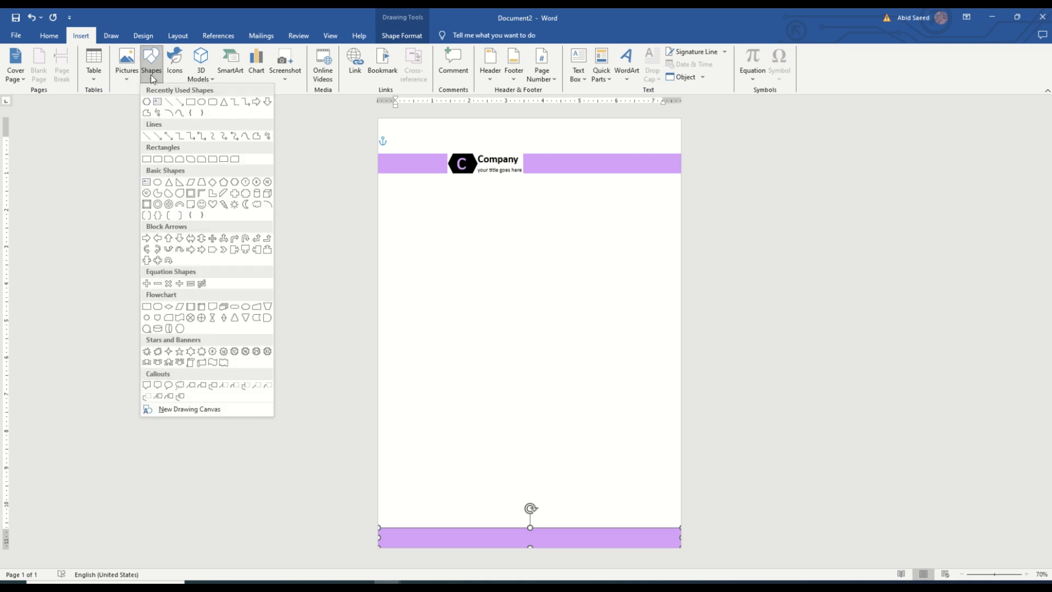
{"action": "left_click", "coordinate": [225, 104]}
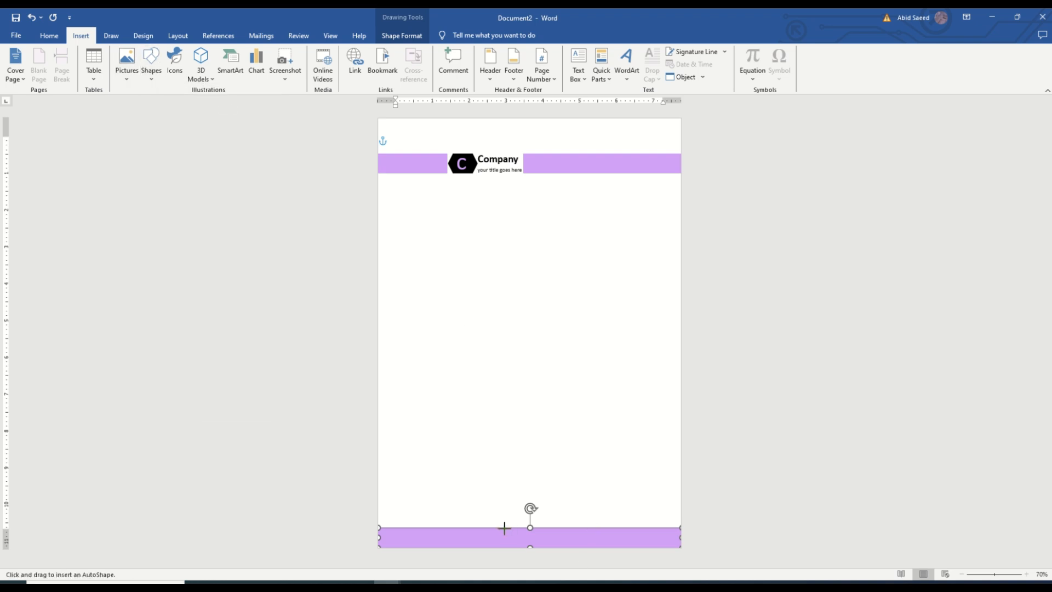
{"action": "mouse_move", "coordinate": [504, 528]}
{"action": "left_mouse_down"}
{"action": "mouse_move", "coordinate": [554, 547]}
{"action": "mouse_move", "coordinate": [533, 541]}
{"action": "left_mouse_up"}
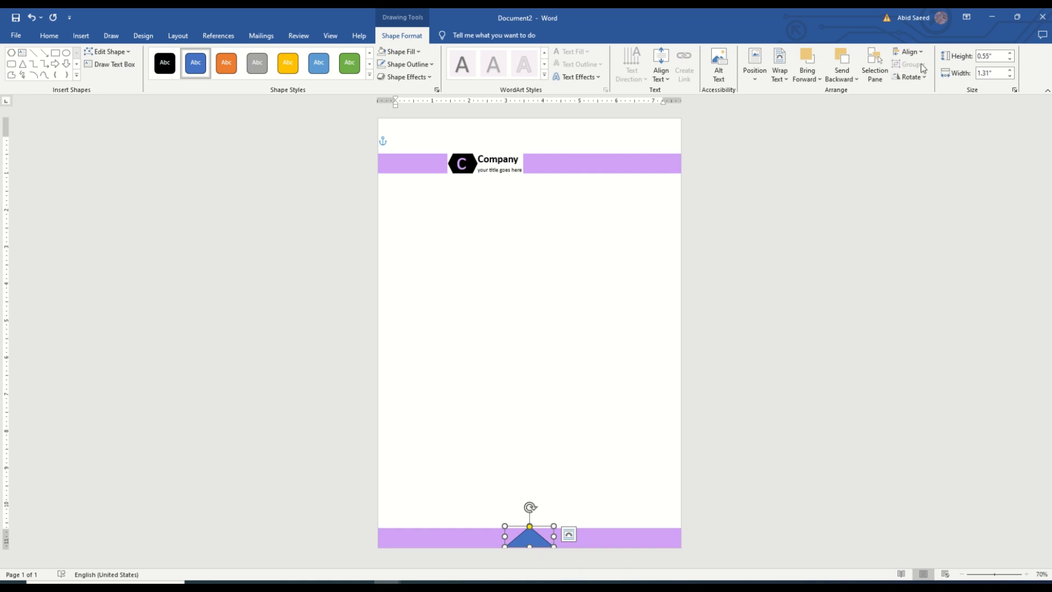
- Try to align the blue triangle to the middle and center relative to the page margins
{"action": "left_click", "coordinate": [908, 52]}
{"action": "left_click", "coordinate": [908, 51]}
{"action": "left_click", "coordinate": [908, 51]}
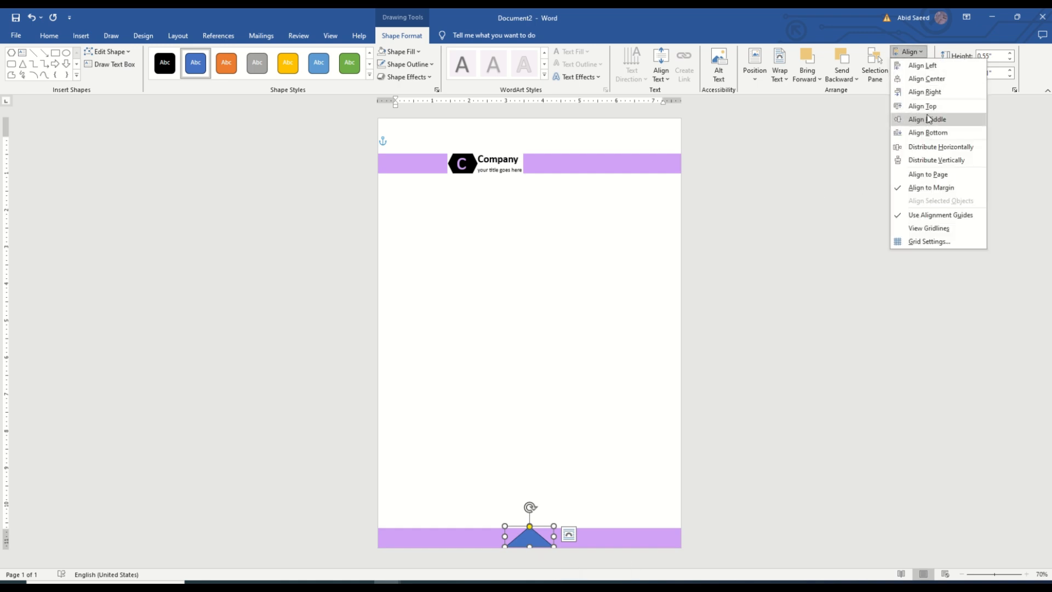
{"action": "left_click", "coordinate": [927, 119]}
{"action": "left_click", "coordinate": [908, 51]}
{"action": "left_click", "coordinate": [926, 78]}
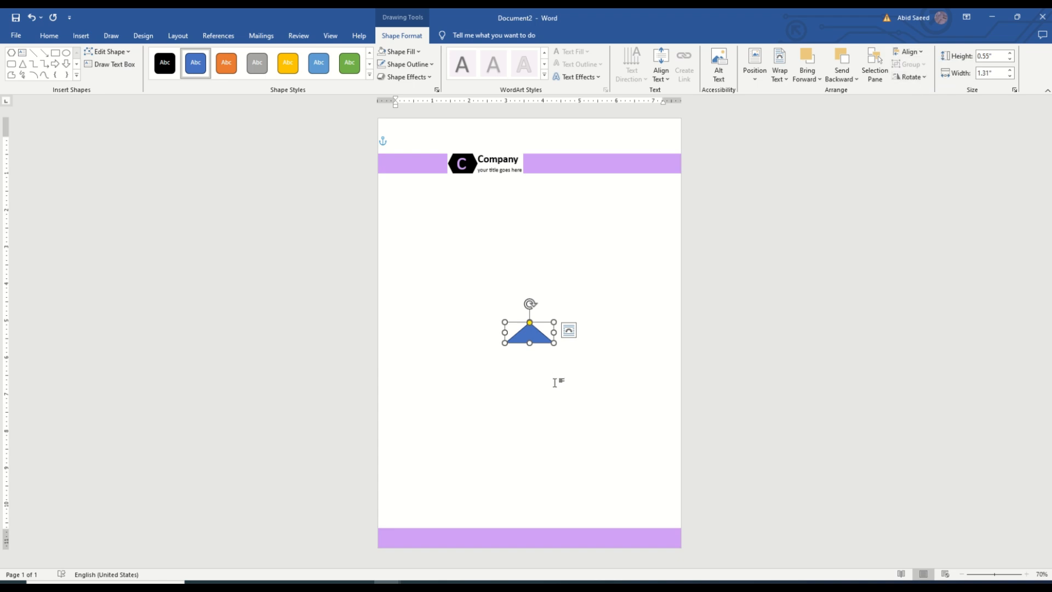
{"action": "key", "text": "ctrl+z"}
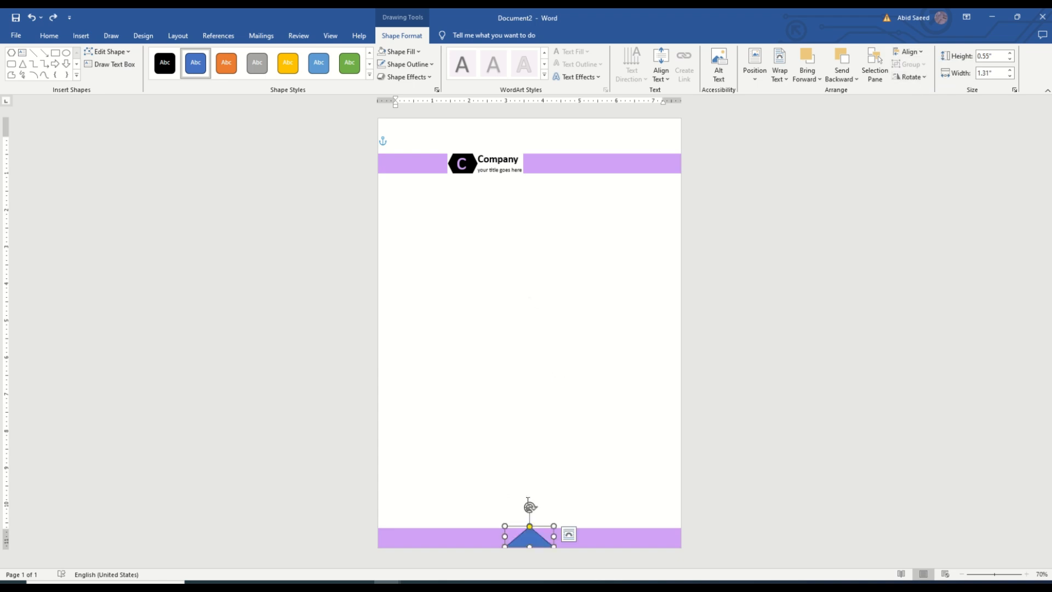
- Fill the triangle on the footer bar with white and remove its outline
{"action": "left_click", "coordinate": [403, 52]}
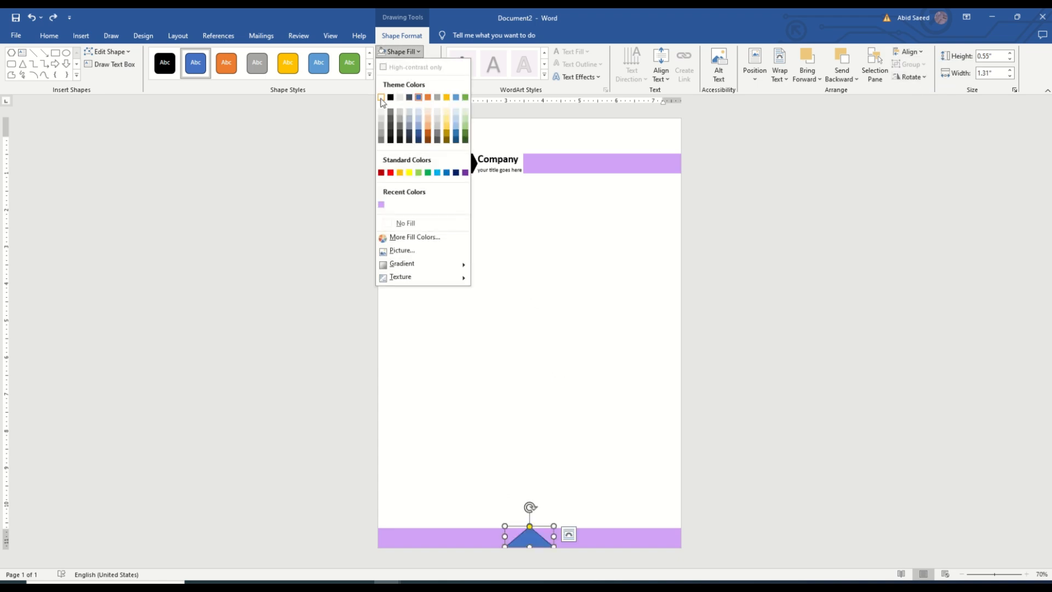
{"action": "left_click", "coordinate": [408, 237]}
{"action": "left_click", "coordinate": [407, 64]}
{"action": "left_click", "coordinate": [408, 236]}
{"action": "left_click", "coordinate": [557, 394]}
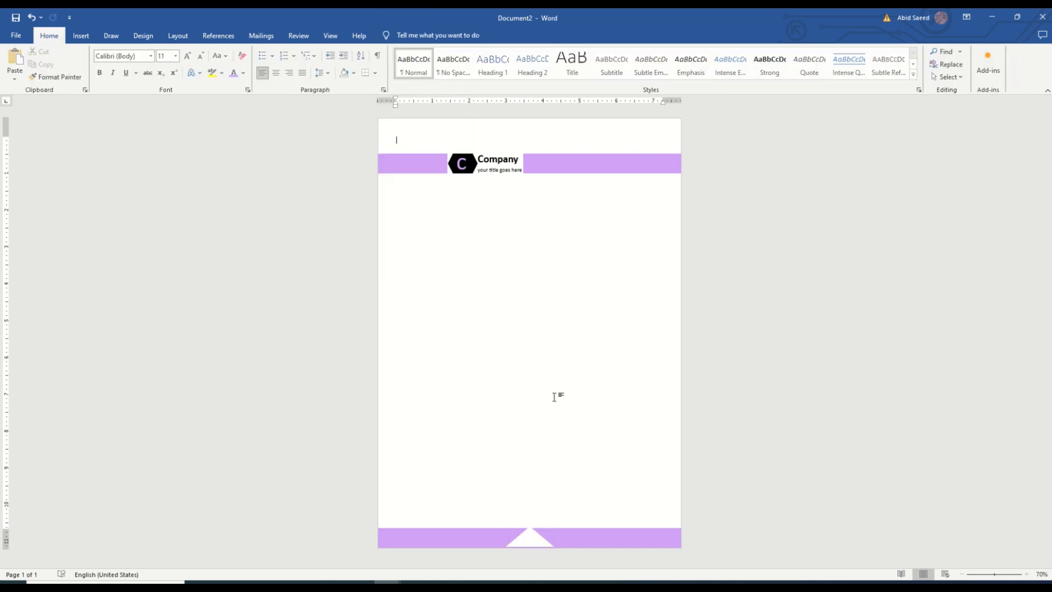
- Stretch the white triangle to about 0.58" high so its base reaches the bottom edge of the page
{"action": "left_click", "coordinate": [529, 540]}
{"action": "left_click_drag", "start_coordinate": [528, 546], "coordinate": [529, 547]}
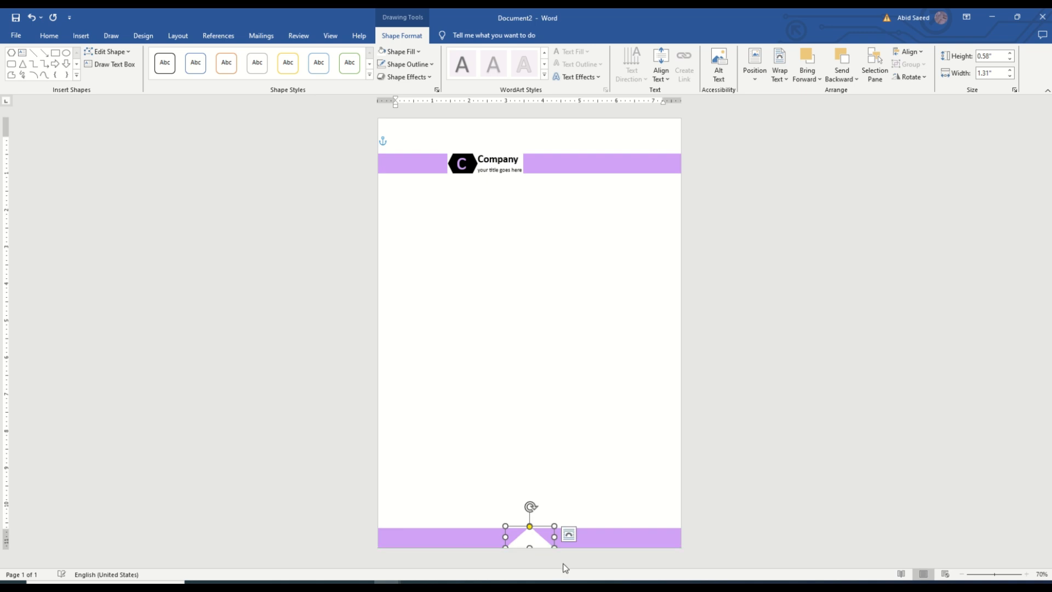
{"action": "left_click", "coordinate": [649, 485]}
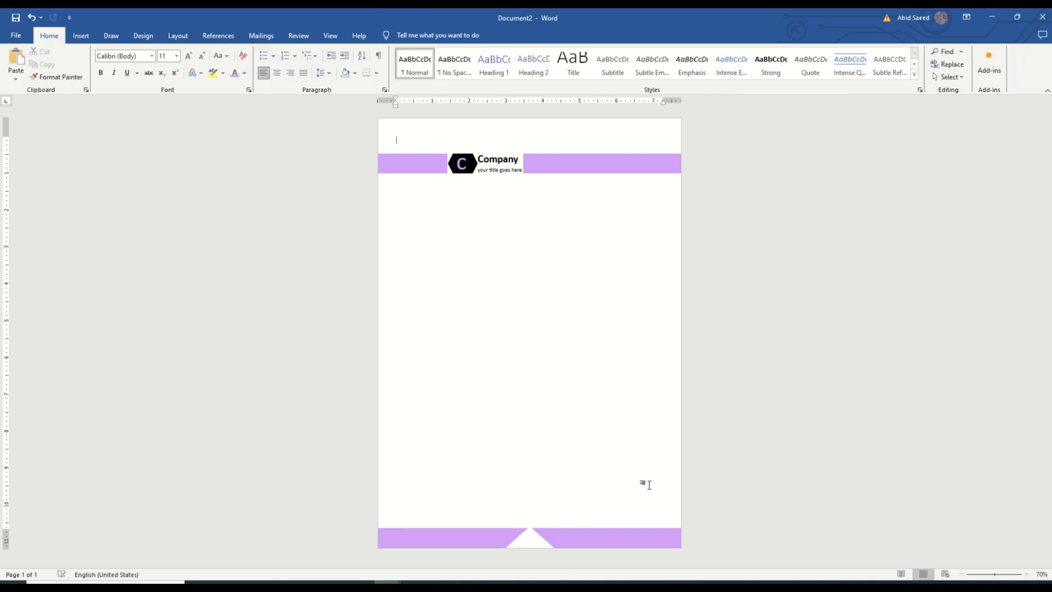
- Try the Align Middle option on the white triangle and undo it
{"action": "left_click", "coordinate": [540, 543]}
{"action": "left_click", "coordinate": [918, 53]}
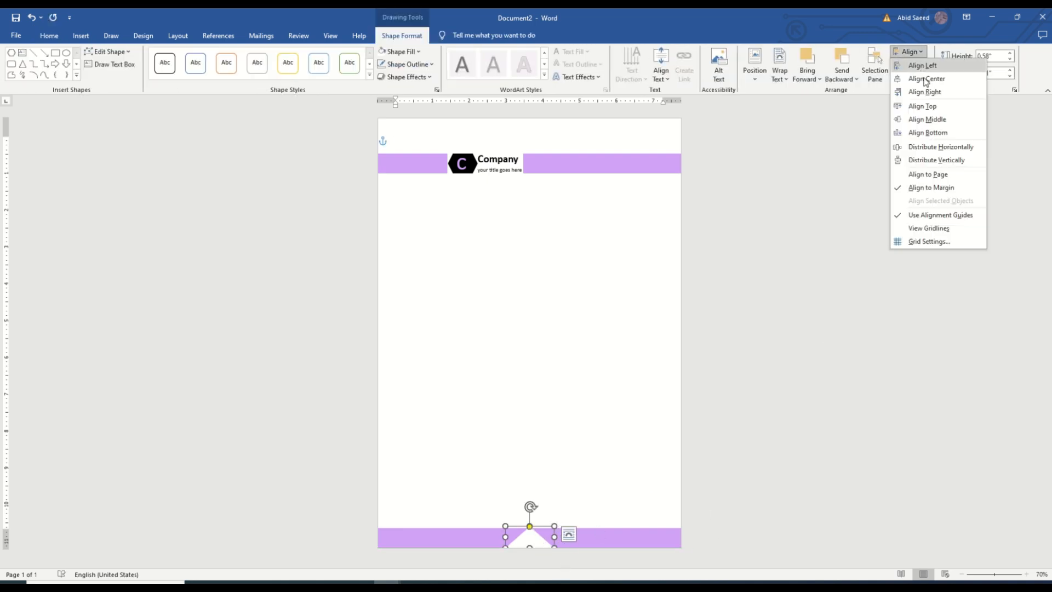
{"action": "left_click", "coordinate": [931, 119]}
{"action": "key", "text": "ctrl+z"}
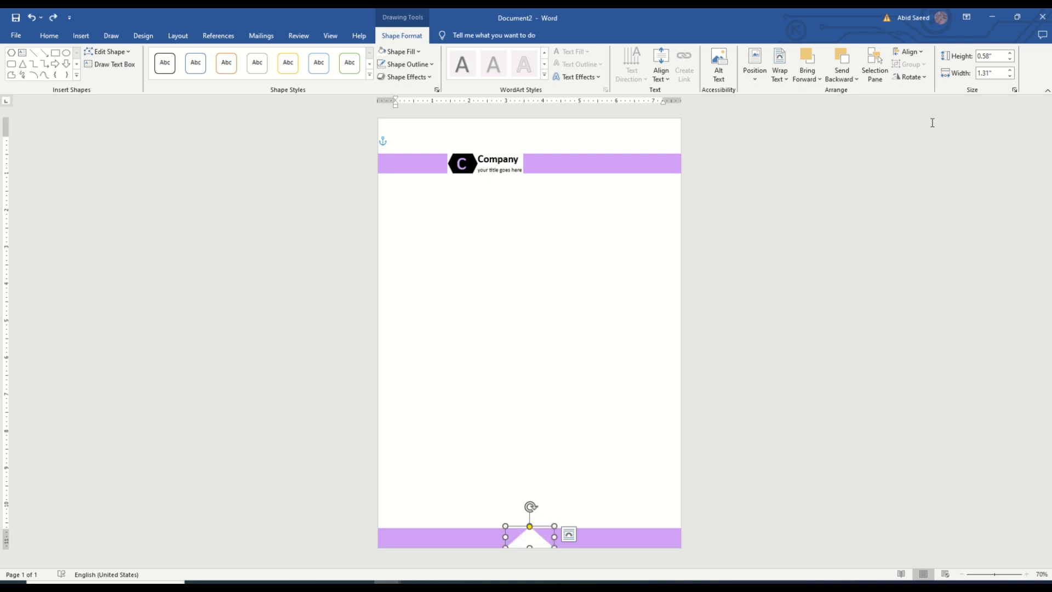
- Draw a diamond shape in the empty area just above the white triangle on the footer bar
{"action": "left_click", "coordinate": [532, 379]}
{"action": "left_click", "coordinate": [81, 36]}
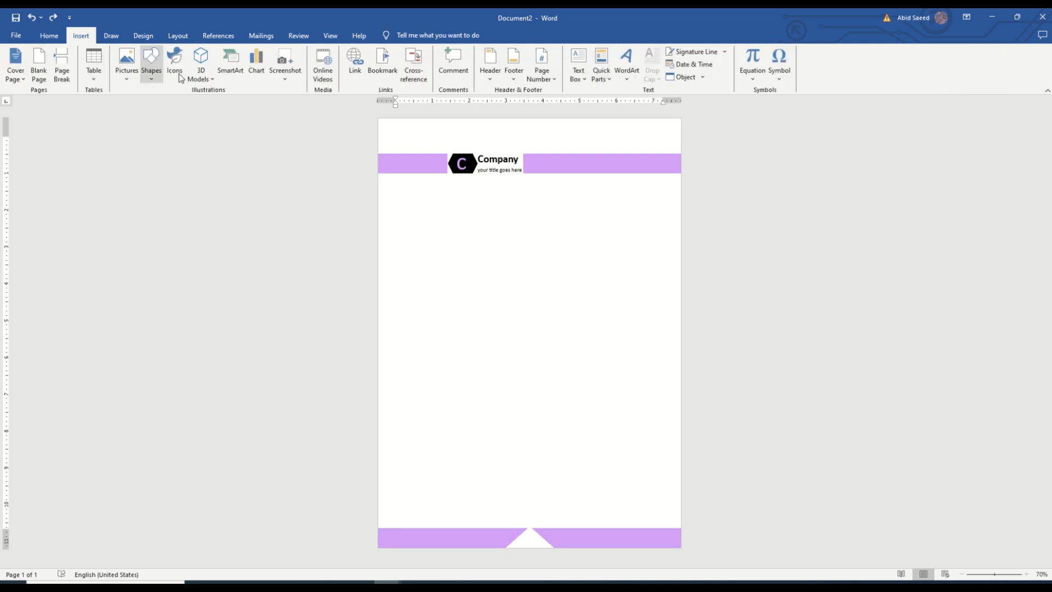
{"action": "left_click", "coordinate": [148, 77]}
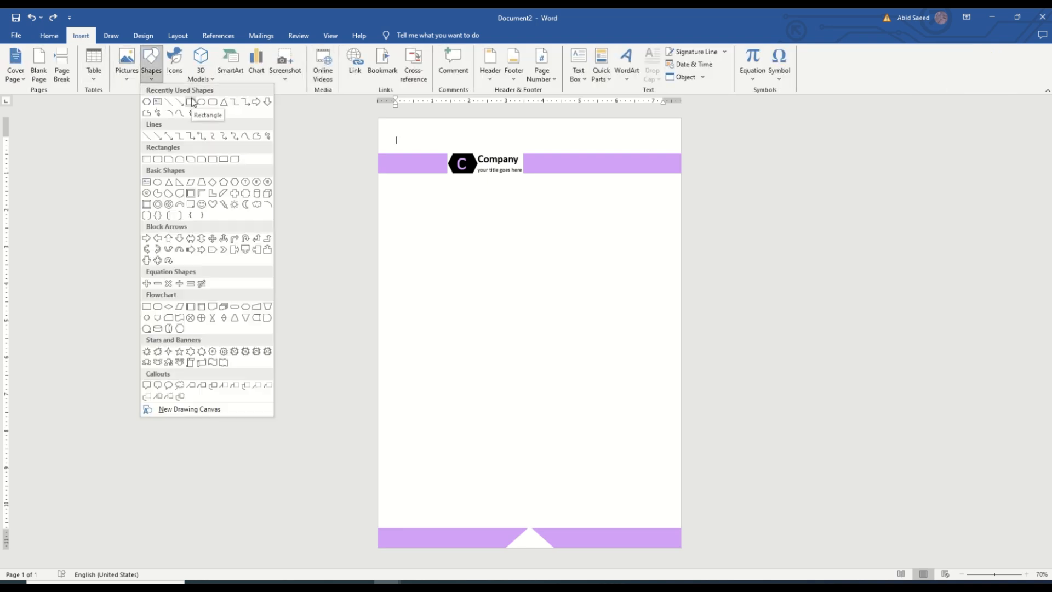
{"action": "left_click", "coordinate": [213, 183]}
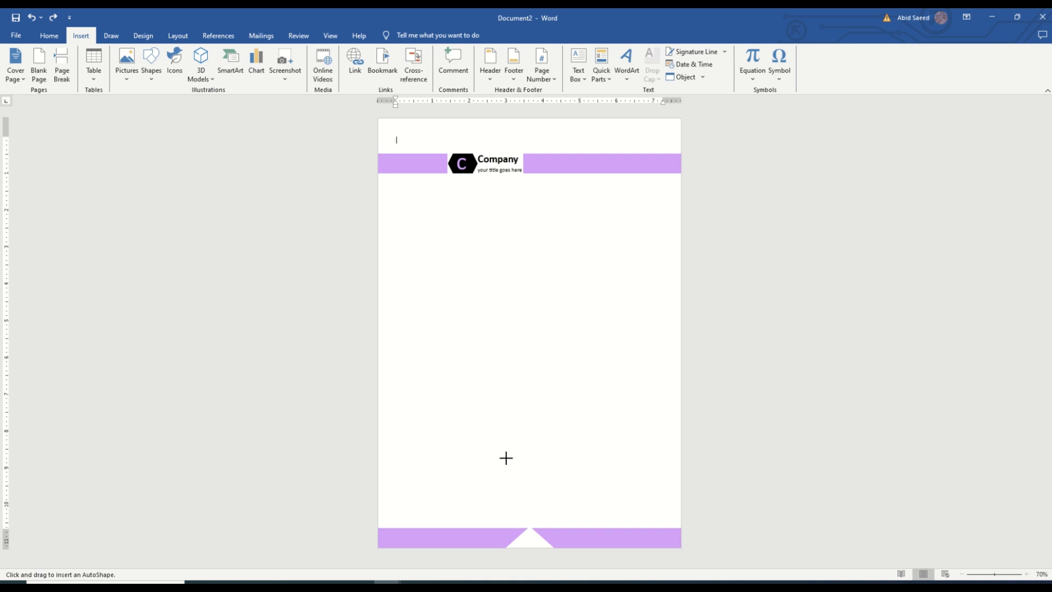
{"action": "mouse_move", "coordinate": [506, 458]}
{"action": "left_mouse_down"}
{"action": "mouse_move", "coordinate": [559, 498]}
{"action": "mouse_move", "coordinate": [559, 544]}
{"action": "mouse_move", "coordinate": [531, 548]}
{"action": "mouse_move", "coordinate": [545, 539]}
{"action": "mouse_move", "coordinate": [534, 524]}
{"action": "mouse_move", "coordinate": [542, 534]}
{"action": "mouse_move", "coordinate": [555, 503]}
{"action": "mouse_move", "coordinate": [543, 541]}
{"action": "left_mouse_up"}
- Flip the white triangle to point downward at about 0.7" high and align it to the horizontal center
{"action": "left_click", "coordinate": [532, 541]}
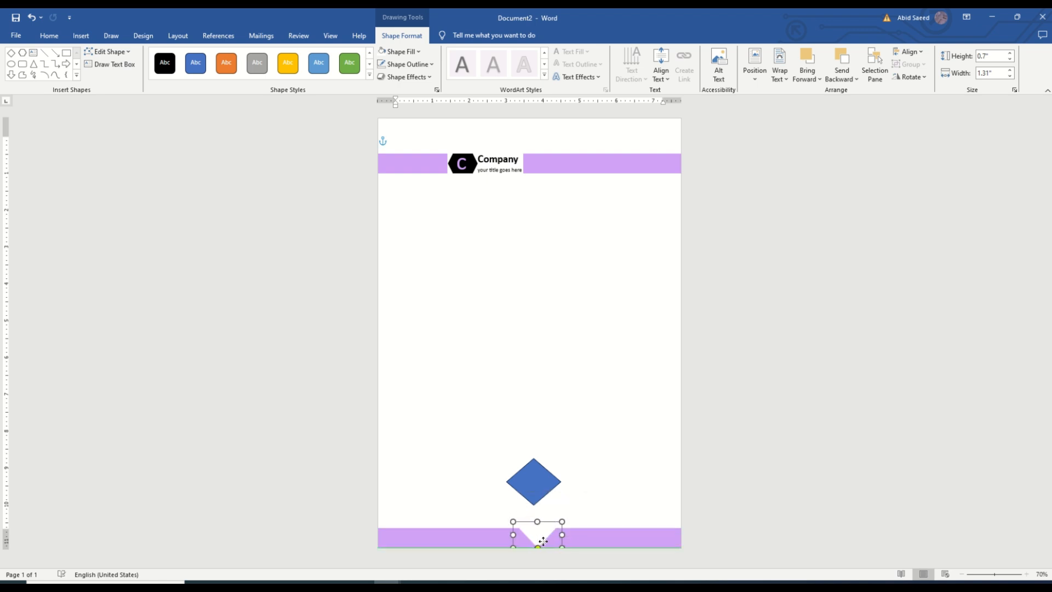
{"action": "left_click", "coordinate": [909, 52]}
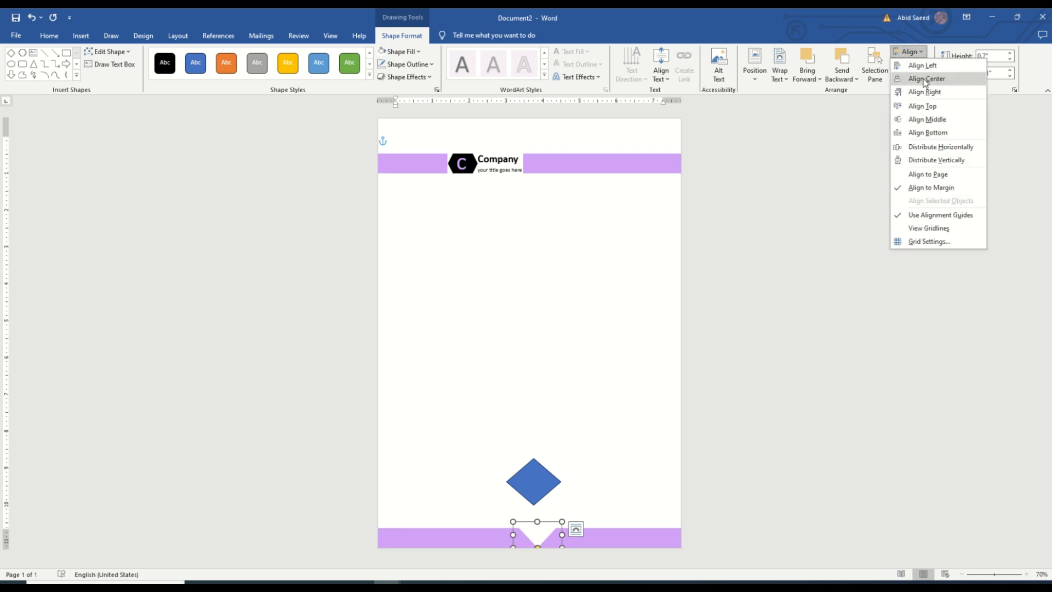
{"action": "left_click", "coordinate": [925, 80]}
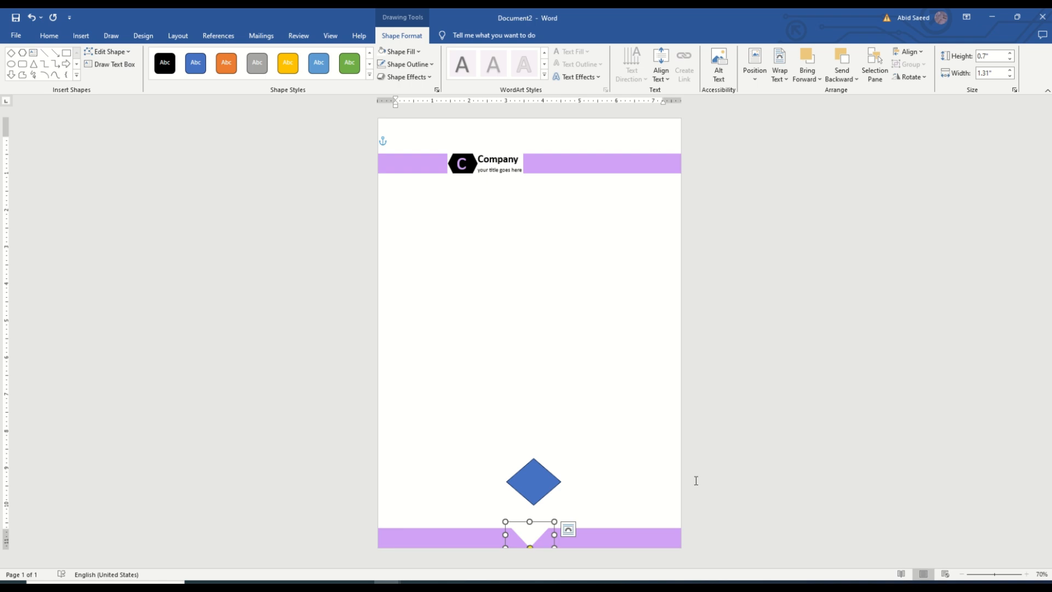
- Move the blue diamond into the white notch of the footer bar and resize it to about 1.34" by 1.28"
{"action": "left_click", "coordinate": [534, 482]}
{"action": "left_click_drag", "start_coordinate": [533, 482], "coordinate": [553, 518]}
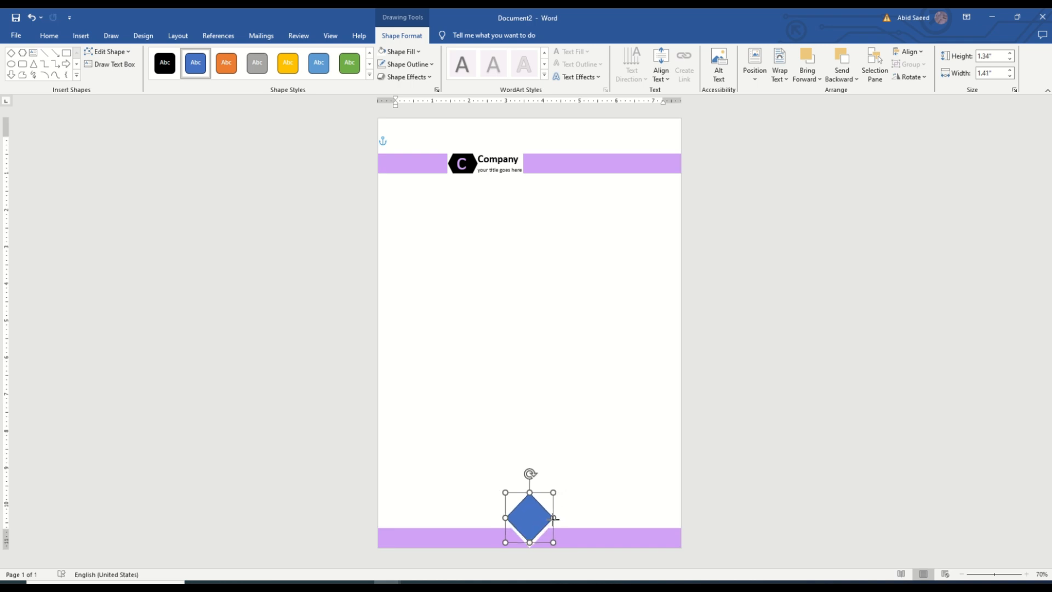
{"action": "left_click", "coordinate": [606, 519]}
- Remove the diamond's fill and give it a dark blue outline with a weight of 3 pt
{"action": "left_click", "coordinate": [530, 517]}
{"action": "left_click", "coordinate": [400, 51]}
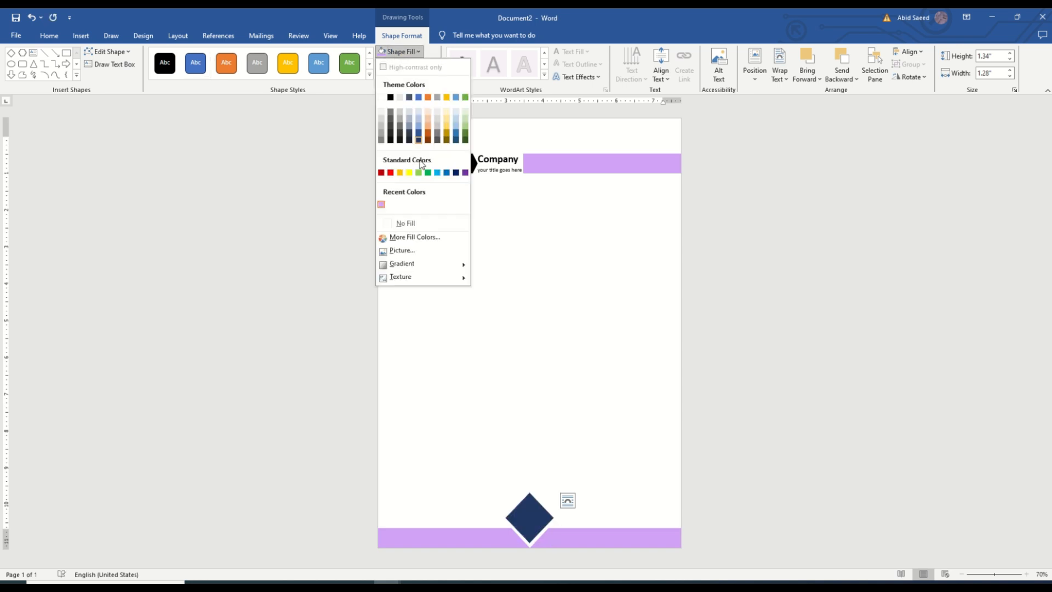
{"action": "left_click", "coordinate": [423, 224]}
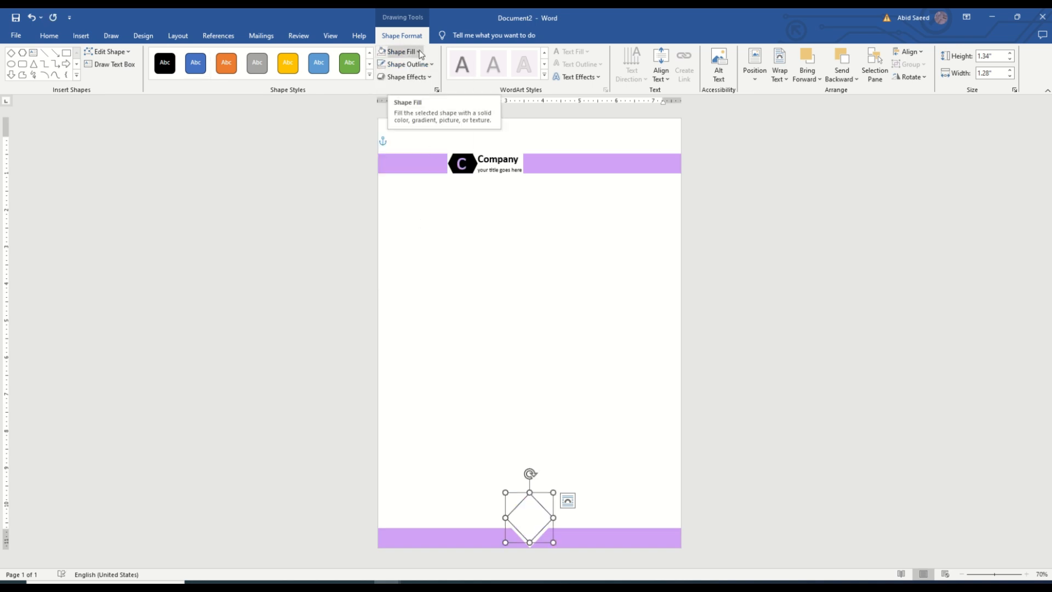
{"action": "left_click", "coordinate": [418, 52]}
{"action": "left_click", "coordinate": [407, 64]}
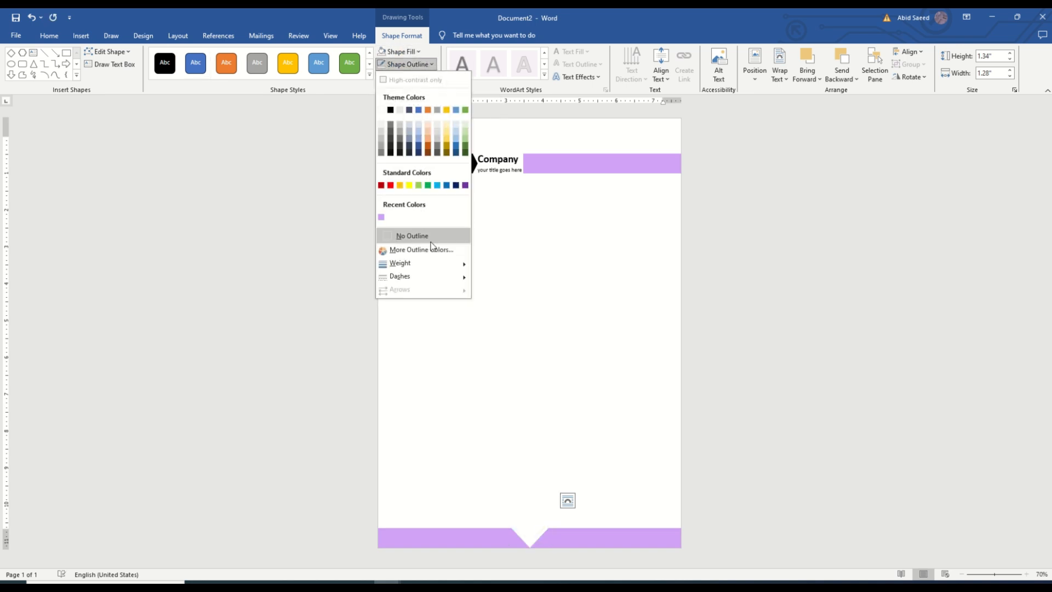
{"action": "mouse_move", "coordinate": [422, 263]}
{"action": "left_click", "coordinate": [506, 338]}
{"action": "left_click", "coordinate": [583, 356]}
- Paste a copy of the outlined diamond and set its fill and outline to the footer bar's purple
{"action": "key", "text": "ctrl+v"}
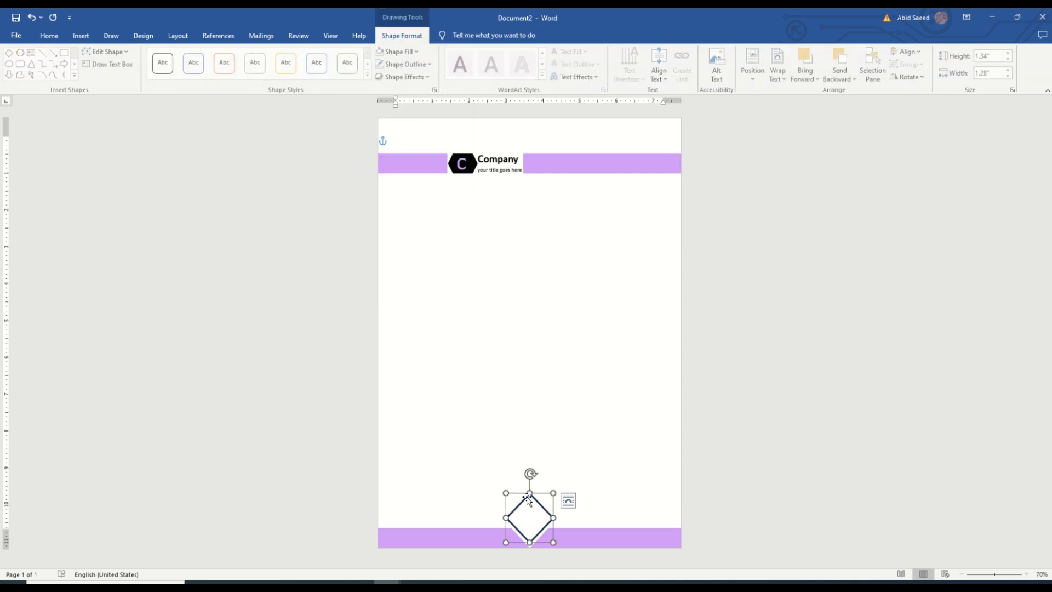
{"action": "left_click", "coordinate": [400, 52]}
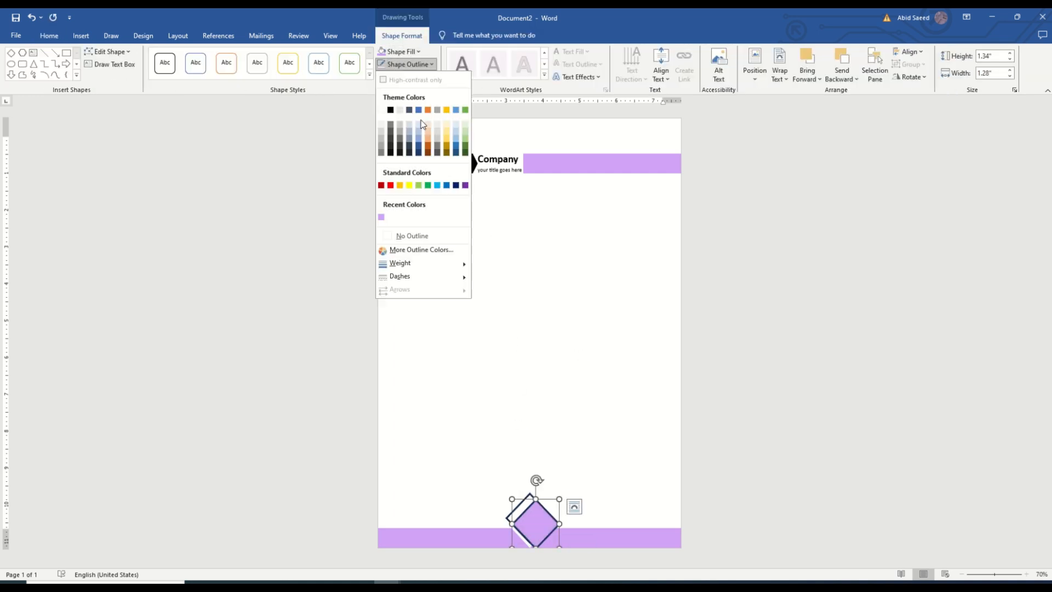
{"action": "left_click", "coordinate": [380, 216]}
- Move the purple diamond over the outlined one and shrink it to about 1.07" by 1.01", centered inside the outline
{"action": "left_click_drag", "start_coordinate": [536, 523], "coordinate": [530, 514]}
{"action": "left_click", "coordinate": [590, 513]}
{"action": "left_click", "coordinate": [530, 515]}
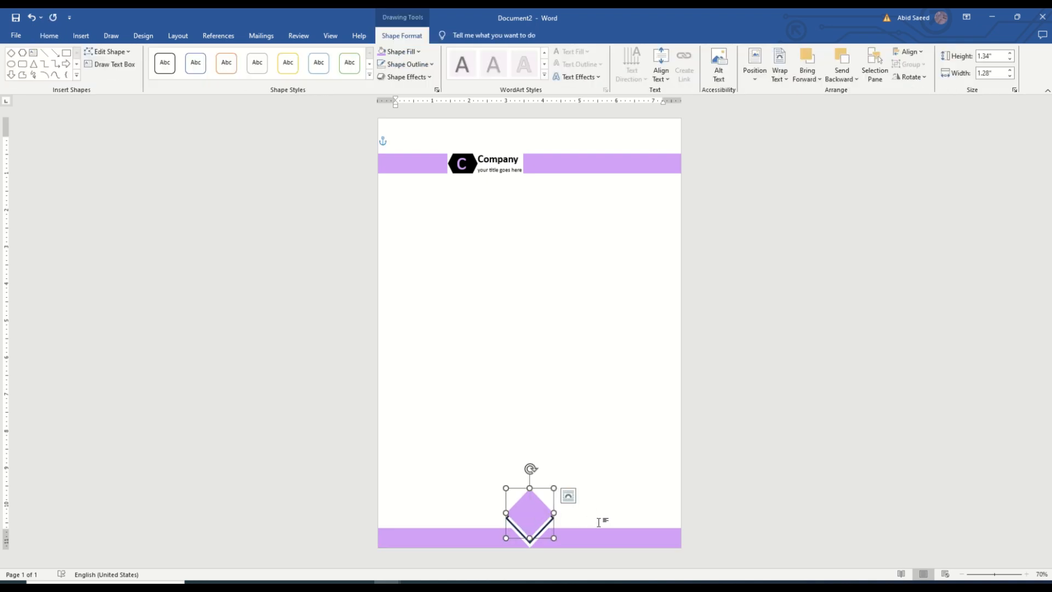
{"action": "left_click", "coordinate": [575, 515]}
{"action": "left_click", "coordinate": [540, 518]}
{"action": "left_click_drag", "start_coordinate": [530, 486], "coordinate": [511, 518]}
{"action": "left_click", "coordinate": [566, 509]}
{"action": "left_click", "coordinate": [540, 520]}
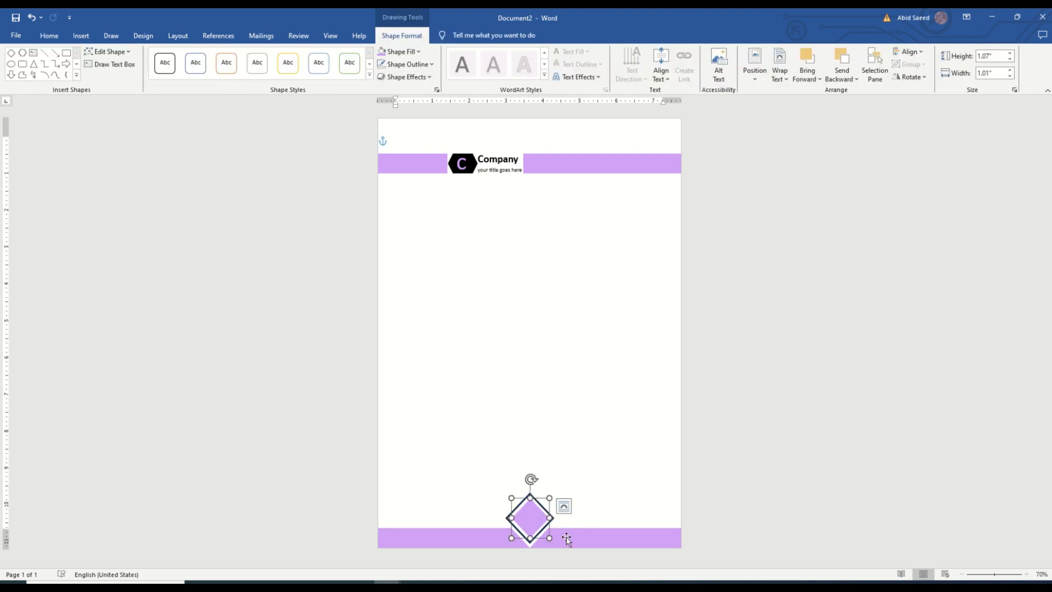
{"action": "left_click", "coordinate": [564, 505]}
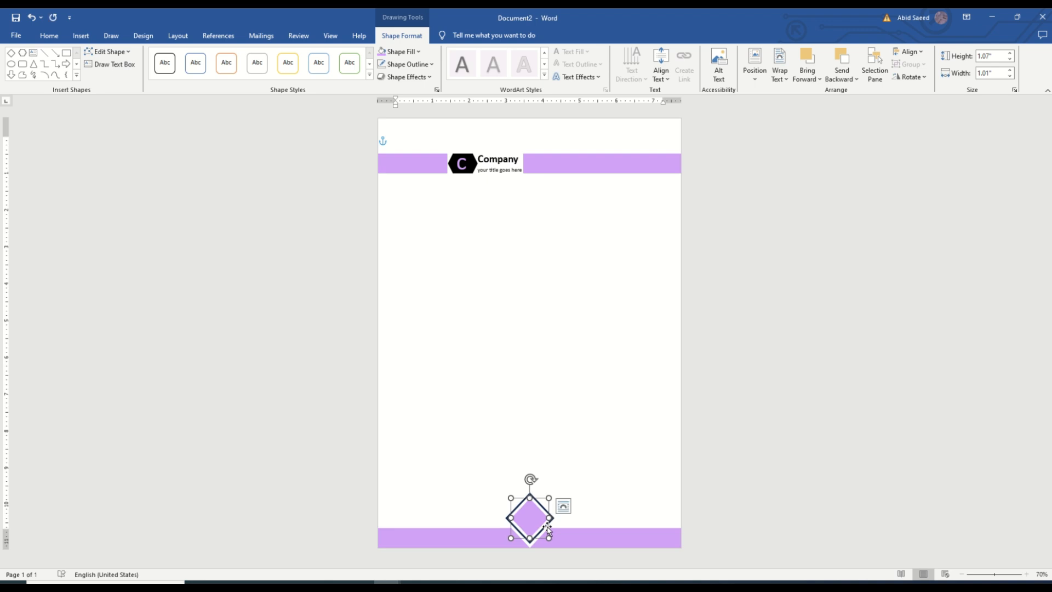
{"action": "key", "text": "Escape"}
- Draw a vertical line about 9.99" long near the page's left edge, from below the header bar to the footer bar
{"action": "left_click", "coordinate": [80, 35]}
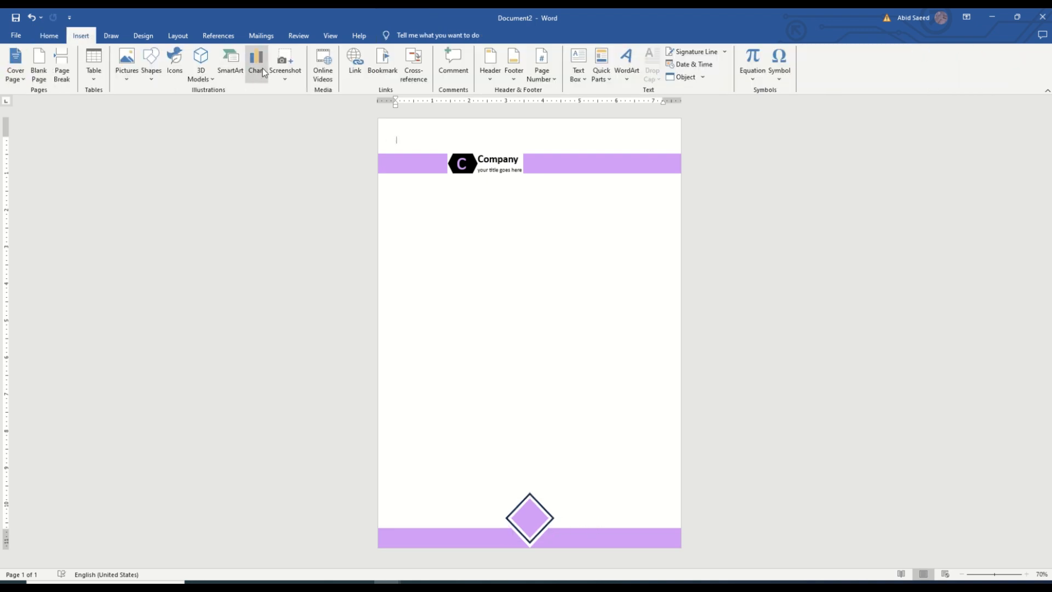
{"action": "left_click", "coordinate": [151, 70]}
{"action": "left_click", "coordinate": [148, 113]}
{"action": "left_click_drag", "start_coordinate": [381, 177], "coordinate": [382, 544]}
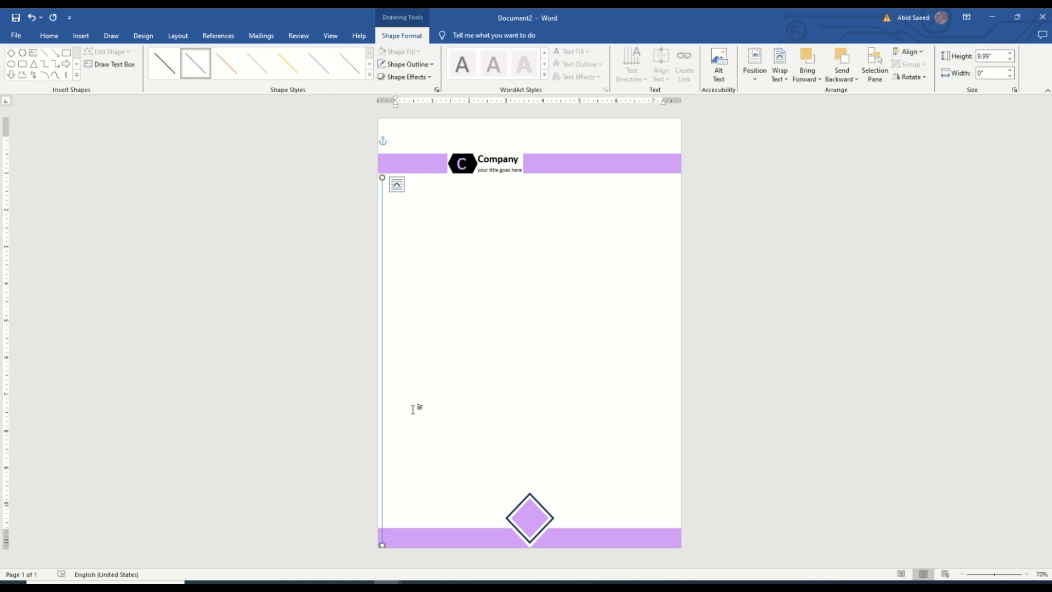
- Color the vertical line the same purple as the bars and set its weight to 4½ pt
{"action": "left_click", "coordinate": [407, 64]}
{"action": "mouse_move", "coordinate": [400, 264]}
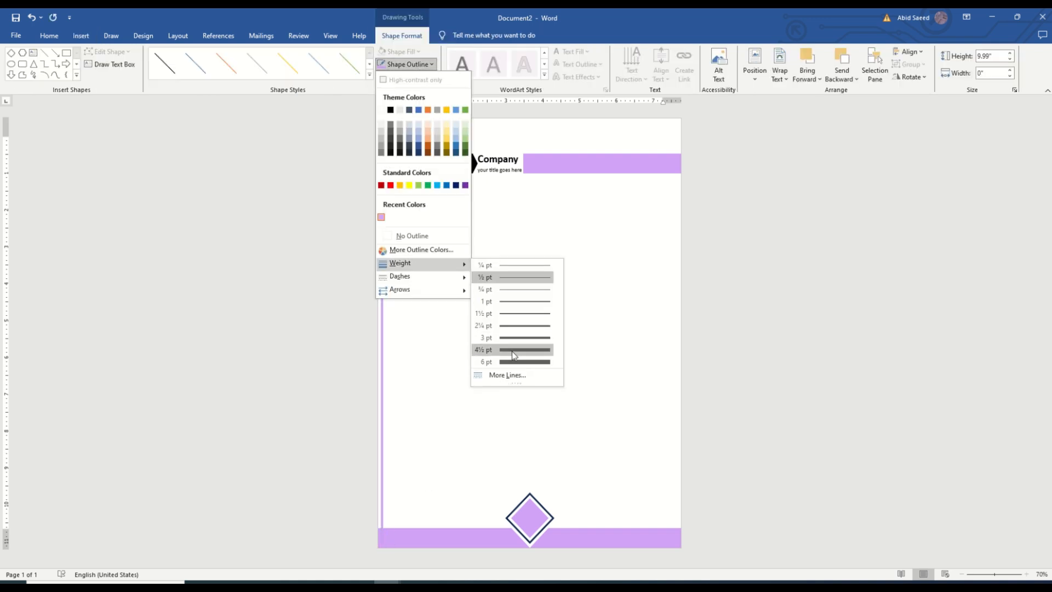
{"action": "left_click", "coordinate": [515, 350]}
- Paste a copy of the purple line and reshape it into a roughly horizontal line about 6.55" wide across mid-page
{"action": "key", "text": "ctrl+v"}
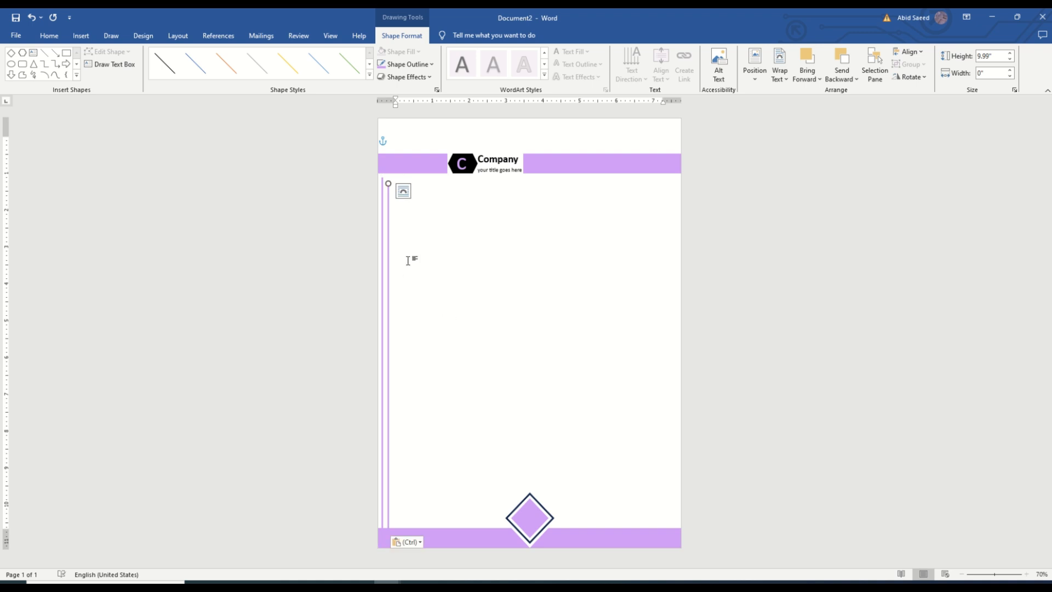
{"action": "left_click_drag", "start_coordinate": [387, 258], "coordinate": [465, 264]}
{"action": "left_click_drag", "start_coordinate": [465, 216], "coordinate": [519, 193]}
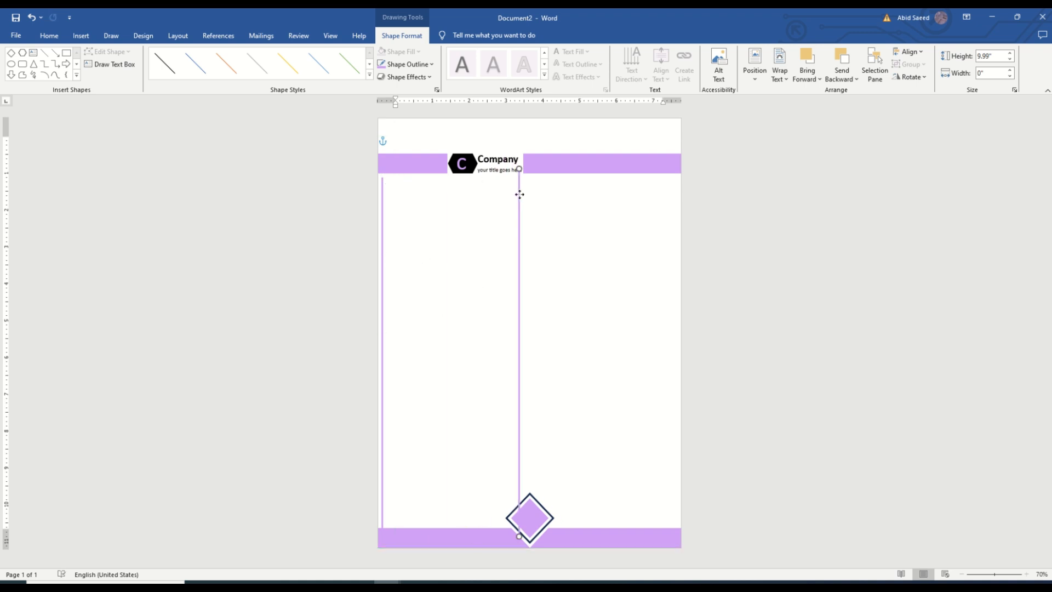
{"action": "left_click", "coordinate": [535, 175]}
{"action": "left_click", "coordinate": [534, 176]}
{"action": "left_click_drag", "start_coordinate": [509, 536], "coordinate": [397, 376]}
{"action": "left_click_drag", "start_coordinate": [519, 169], "coordinate": [638, 377]}
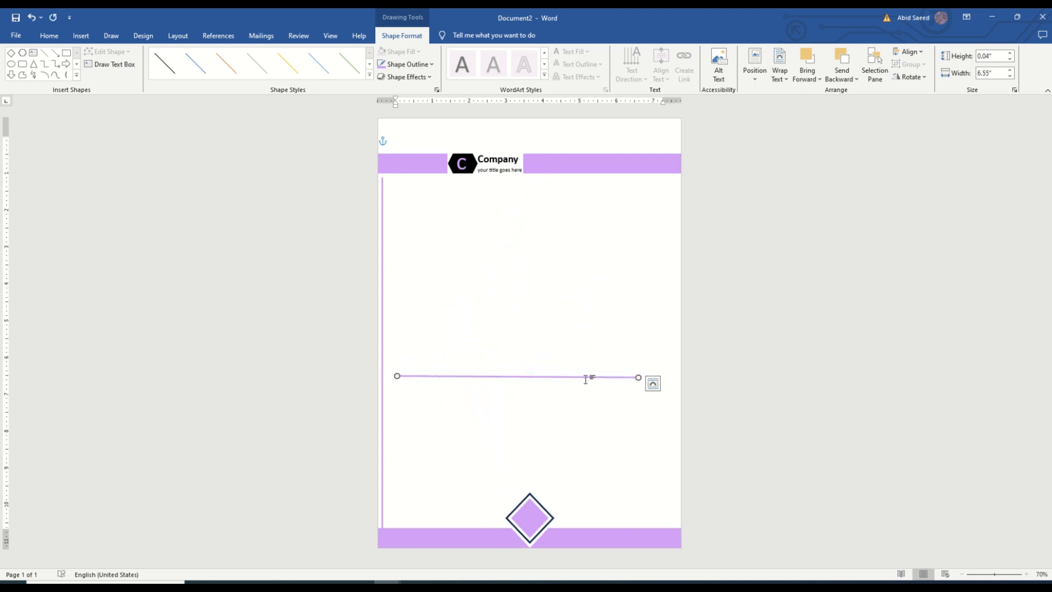
- Move the horizontal line just below the header bars and stretch it to about 8.22" across the page width
{"action": "left_click", "coordinate": [487, 397]}
{"action": "left_click", "coordinate": [486, 376]}
{"action": "left_click_drag", "start_coordinate": [486, 377], "coordinate": [468, 188]}
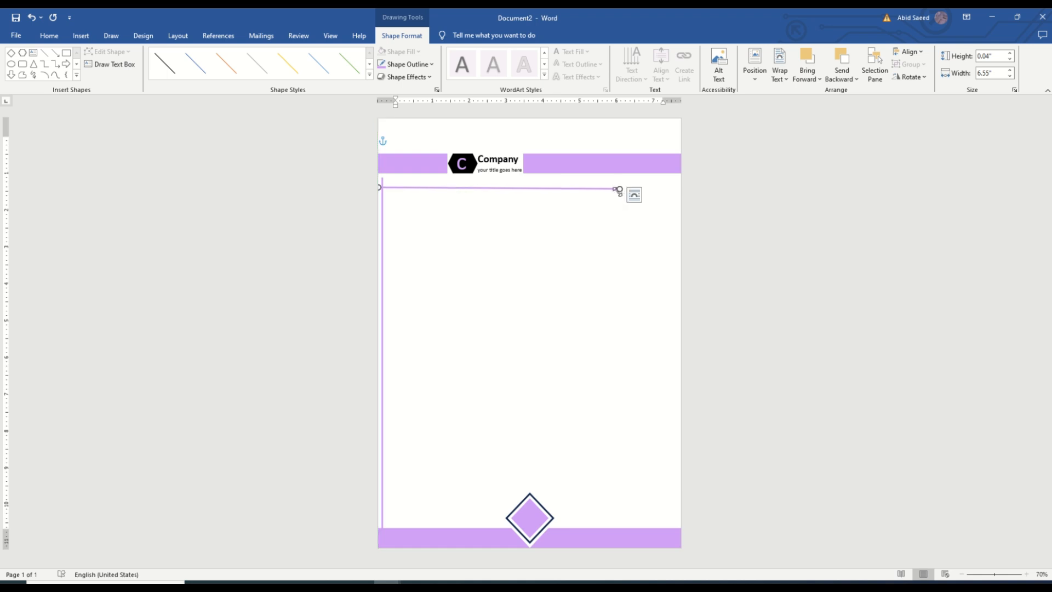
{"action": "mouse_move", "coordinate": [617, 190]}
{"action": "left_mouse_down"}
{"action": "mouse_move", "coordinate": [682, 186]}
{"action": "mouse_move", "coordinate": [607, 177]}
{"action": "left_mouse_up"}
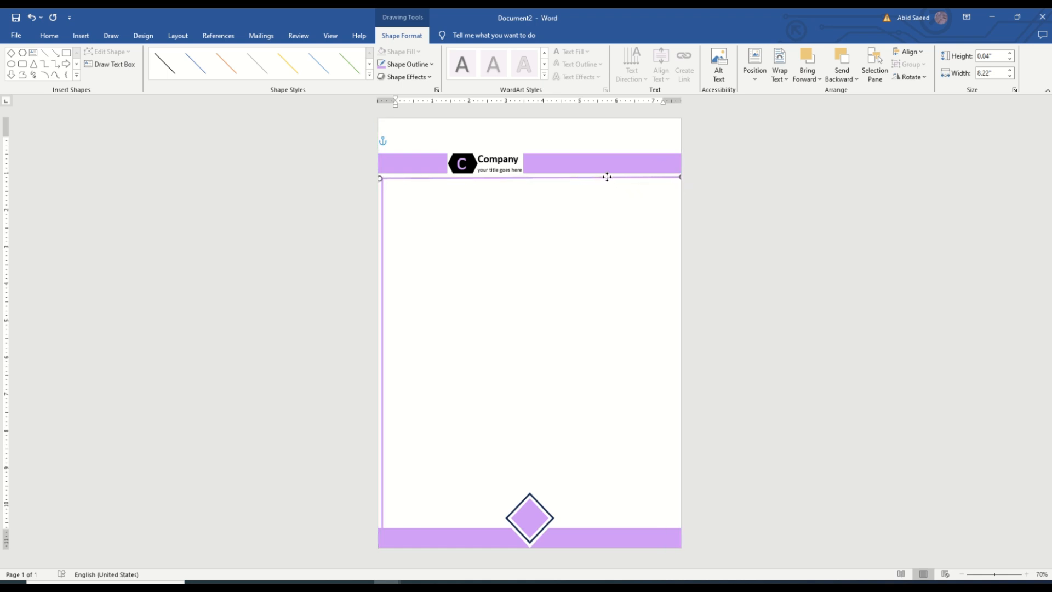
- Change the outline color of the horizontal line below the header bars to black
{"action": "left_click", "coordinate": [432, 64]}
{"action": "left_click", "coordinate": [395, 109]}
{"action": "left_click", "coordinate": [504, 282]}
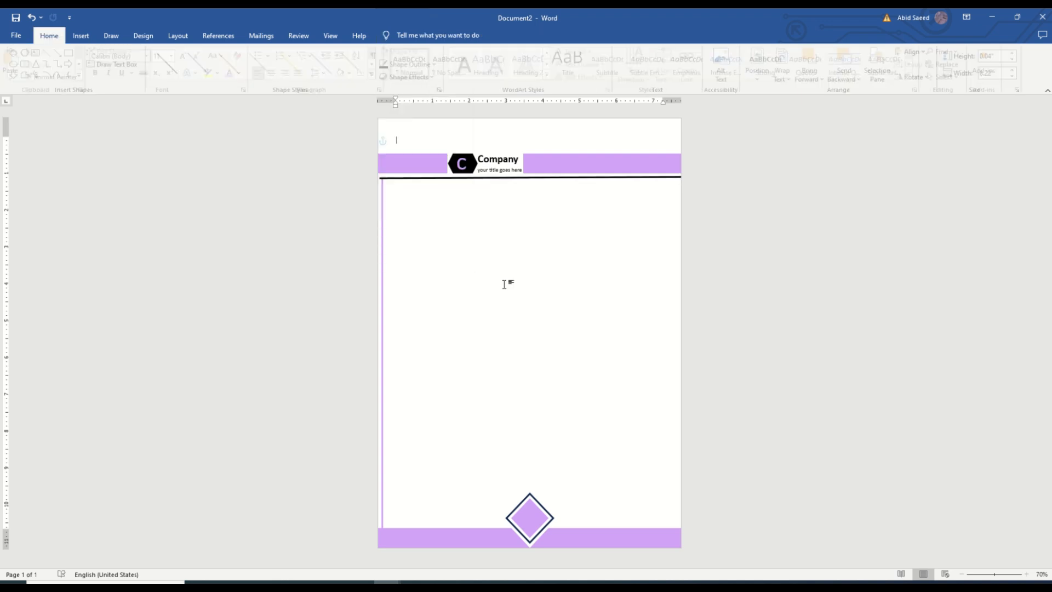
- Stretch the purple vertical line up to the full page height and straighten it along the page's left edge
{"action": "left_click", "coordinate": [383, 294]}
{"action": "left_click_drag", "start_coordinate": [383, 179], "coordinate": [384, 119]}
{"action": "right_click", "coordinate": [384, 202]}
{"action": "left_click", "coordinate": [425, 321]}
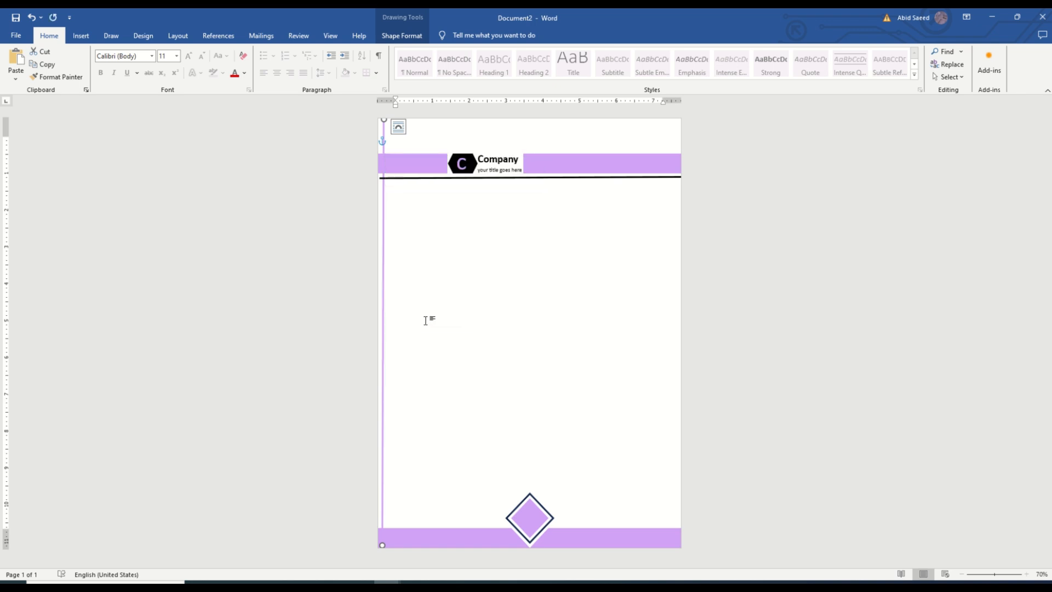
{"action": "left_click", "coordinate": [435, 232]}
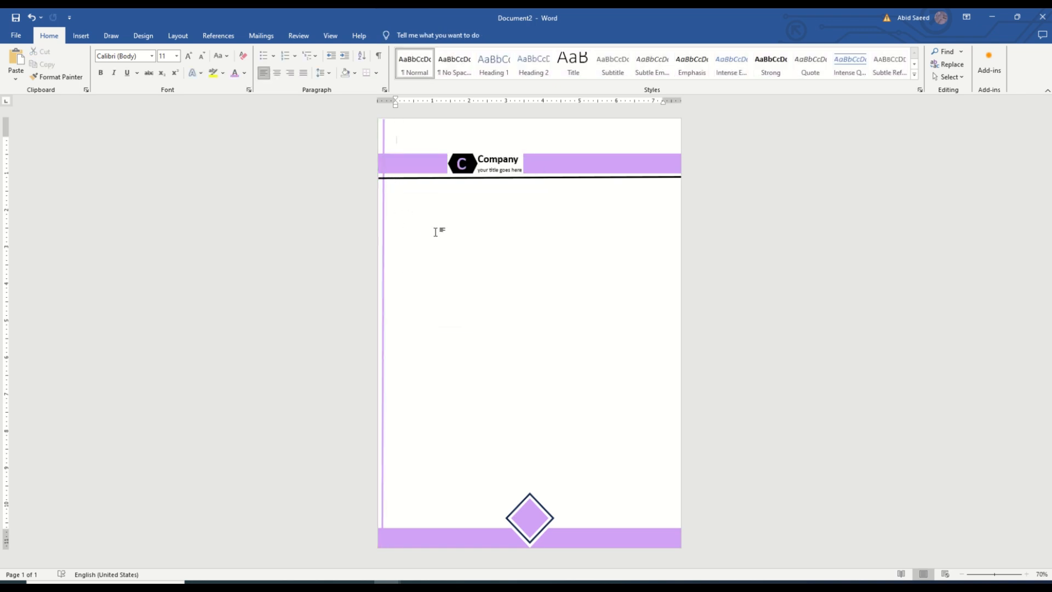
{"action": "left_click_drag", "start_coordinate": [382, 210], "coordinate": [380, 206]}
{"action": "left_click_drag", "start_coordinate": [379, 546], "coordinate": [381, 546]}
{"action": "left_click", "coordinate": [407, 140]}
{"action": "left_click", "coordinate": [382, 121]}
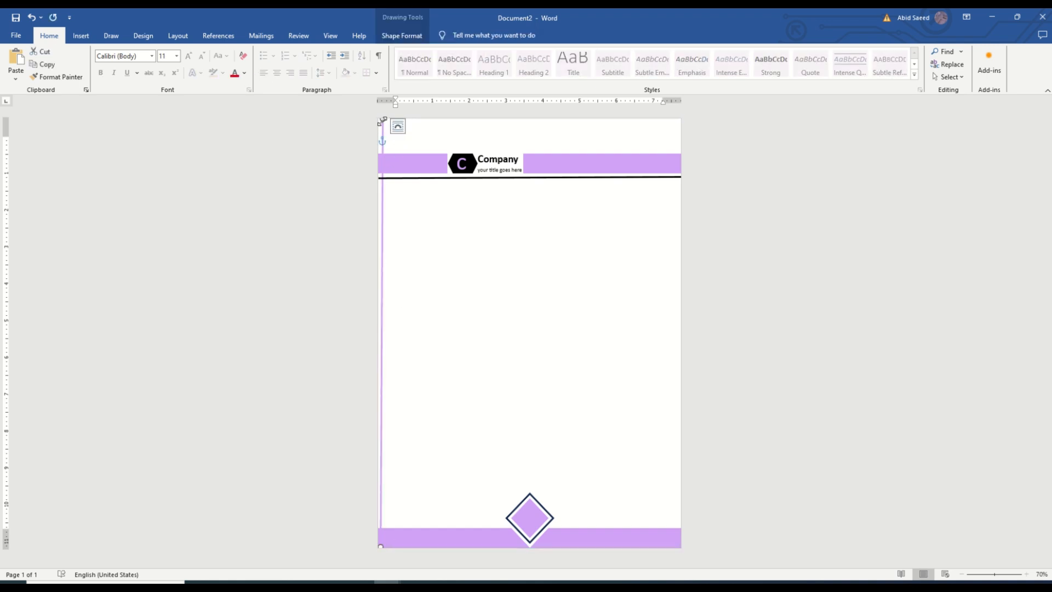
{"action": "left_click", "coordinate": [450, 295]}
{"action": "left_click", "coordinate": [380, 134]}
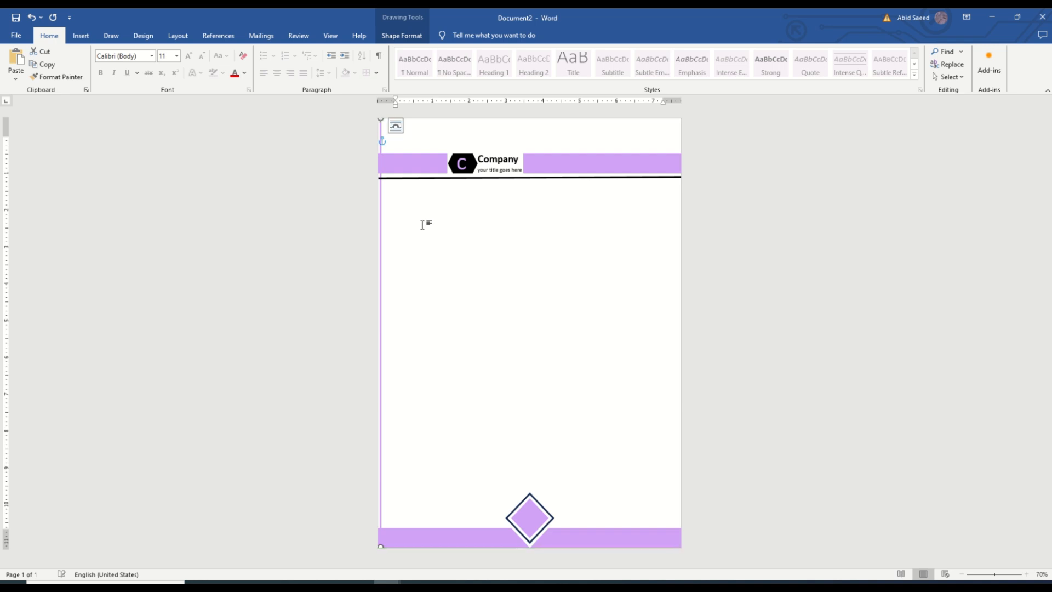
- Move the black line up against the header bars, level it and extend it to the page's right edge
{"action": "left_click_drag", "start_coordinate": [433, 178], "coordinate": [433, 178]}
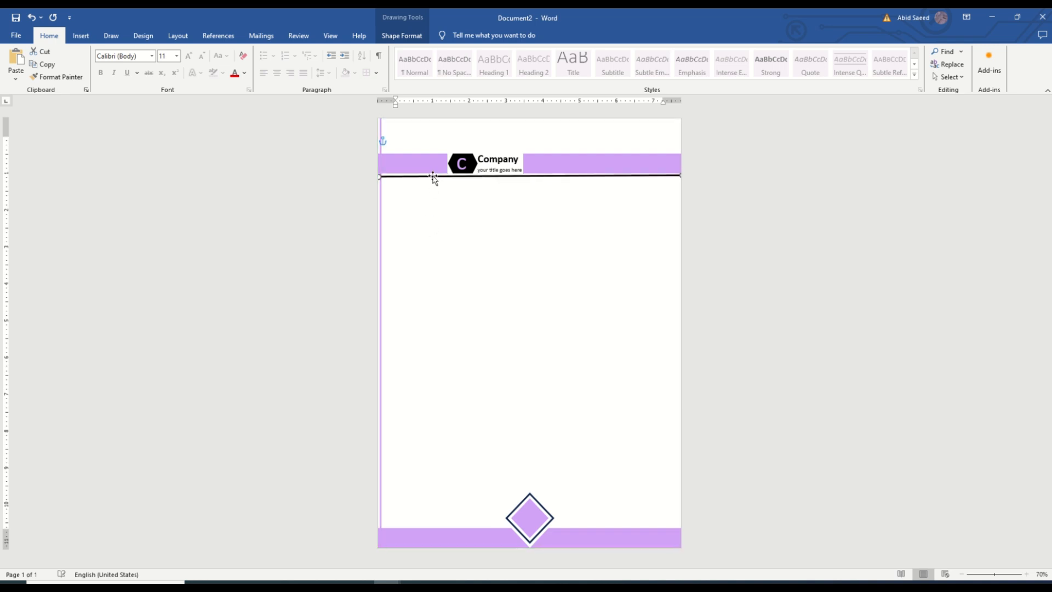
{"action": "left_click_drag", "start_coordinate": [679, 177], "coordinate": [678, 176]}
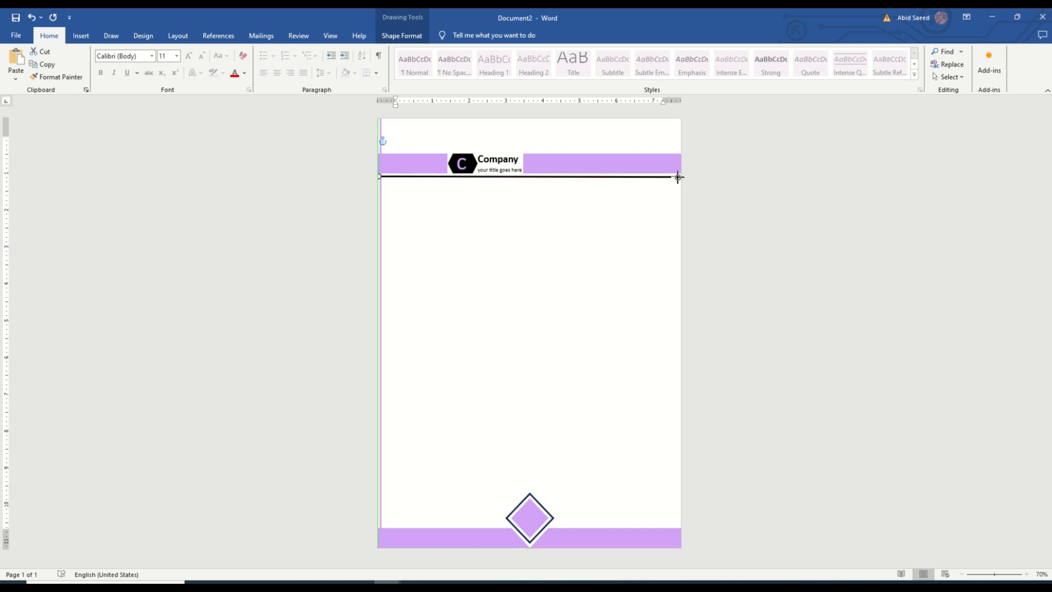
{"action": "left_click", "coordinate": [590, 257]}
{"action": "left_click", "coordinate": [665, 176]}
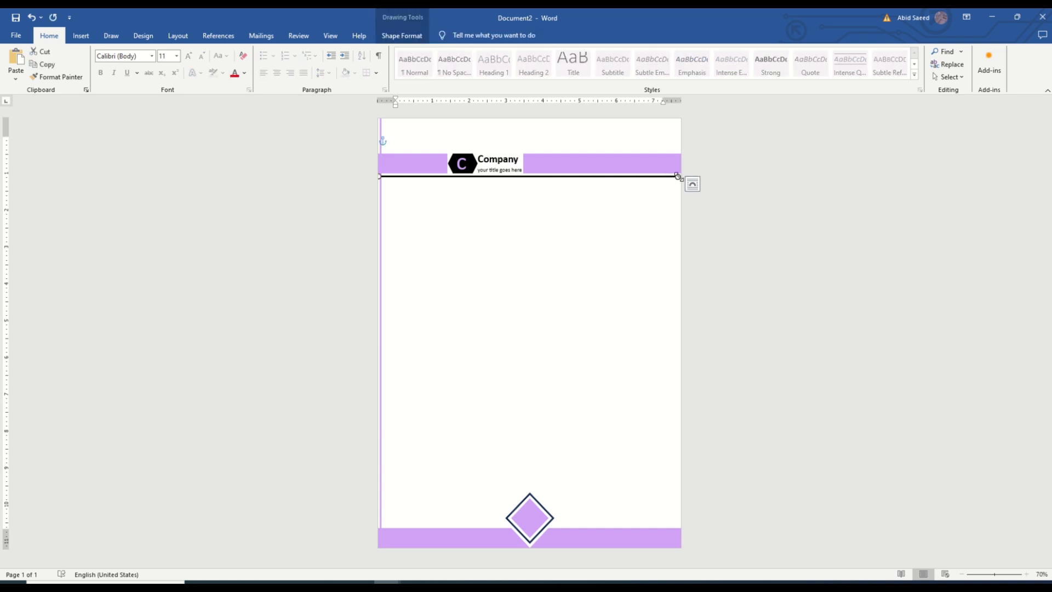
{"action": "right_click", "coordinate": [416, 178]}
{"action": "left_click", "coordinate": [383, 180]}
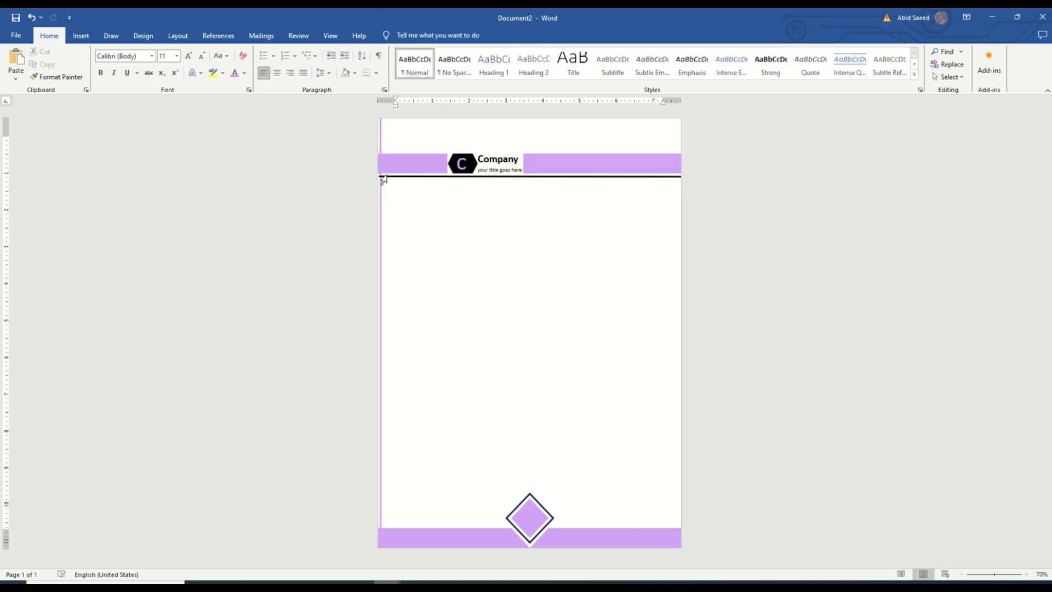
{"action": "left_click", "coordinate": [420, 177]}
{"action": "left_click_drag", "start_coordinate": [679, 176], "coordinate": [692, 176]}
{"action": "left_click", "coordinate": [681, 179]}
{"action": "left_click", "coordinate": [680, 176]}
{"action": "left_click", "coordinate": [655, 228]}
- Draw a small hexagon about 0.43" high and 0.64" wide at the left edge of the page's lower part
{"action": "left_click", "coordinate": [81, 36]}
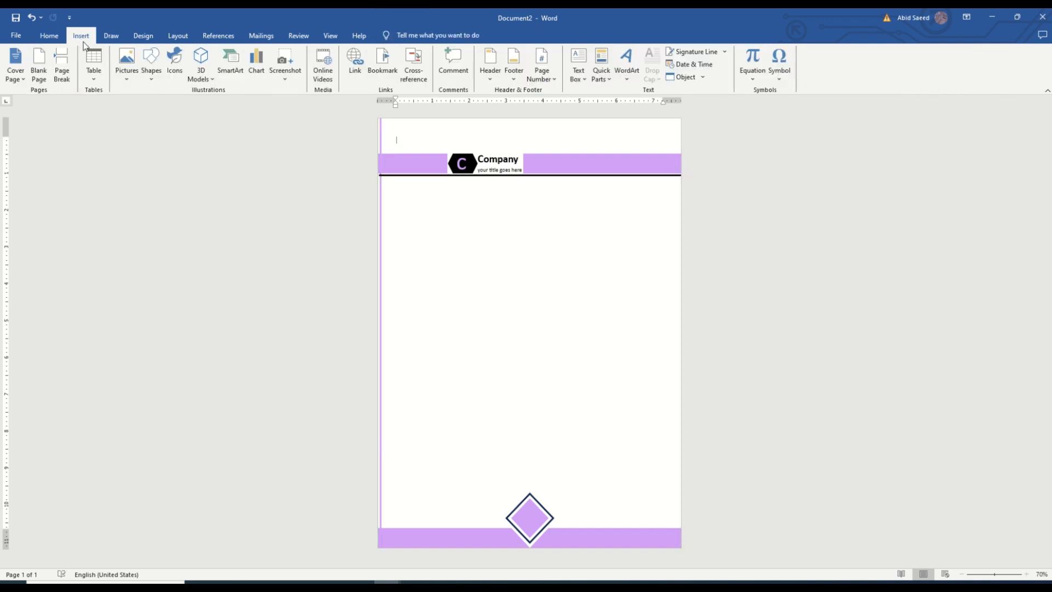
{"action": "left_click", "coordinate": [151, 64]}
{"action": "left_click", "coordinate": [157, 102]}
{"action": "mouse_move", "coordinate": [386, 447]}
{"action": "left_mouse_down"}
{"action": "mouse_move", "coordinate": [412, 466]}
{"action": "mouse_move", "coordinate": [396, 463]}
{"action": "left_mouse_up"}
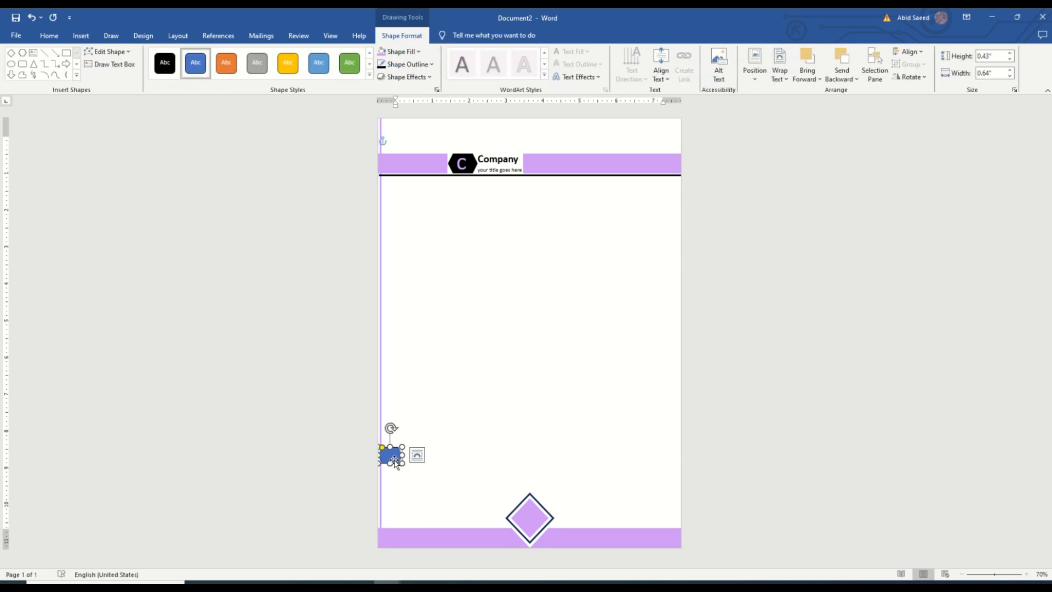
- Give the small hexagon the same purple fill and outline as the bars
{"action": "left_click", "coordinate": [418, 52]}
{"action": "left_click", "coordinate": [384, 206]}
{"action": "left_click", "coordinate": [432, 64]}
{"action": "left_click", "coordinate": [384, 219]}
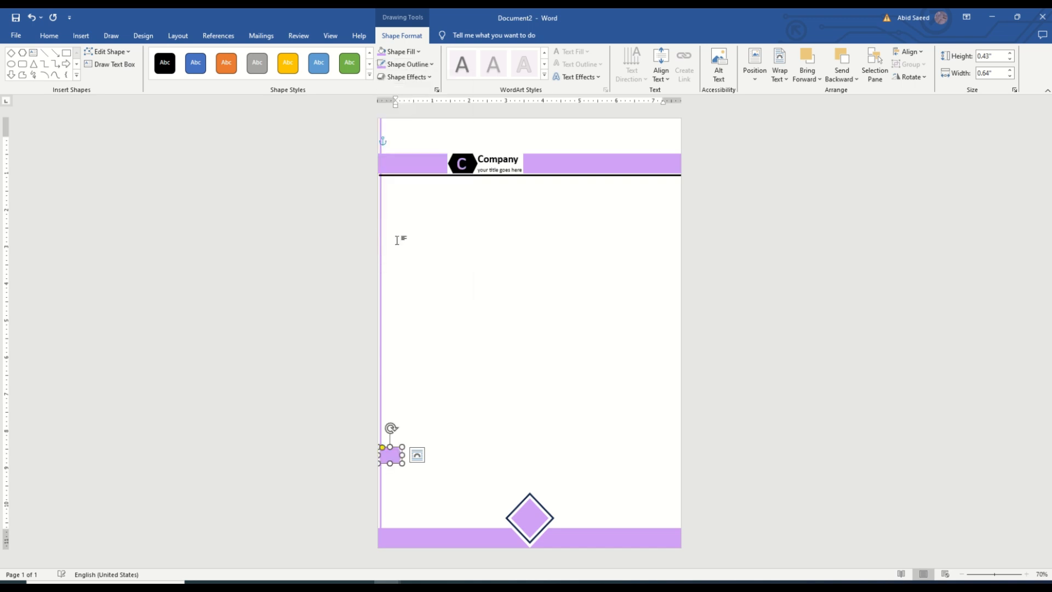
{"action": "left_click", "coordinate": [465, 325]}
{"action": "left_click", "coordinate": [393, 453]}
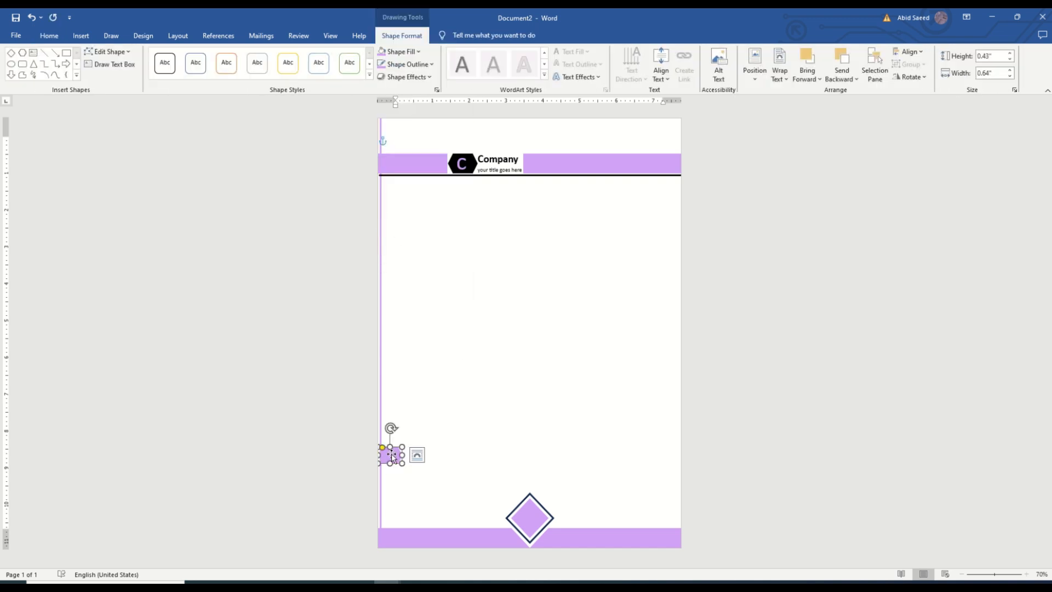
- Draw a text box about 0.28" high and 0.43" wide over the small purple hexagon
{"action": "left_click", "coordinate": [33, 53]}
{"action": "mouse_move", "coordinate": [383, 450]}
{"action": "left_mouse_down"}
{"action": "mouse_move", "coordinate": [401, 460]}
{"action": "mouse_move", "coordinate": [390, 483]}
{"action": "left_mouse_up"}
{"action": "left_click", "coordinate": [429, 471]}
{"action": "left_click", "coordinate": [389, 482]}
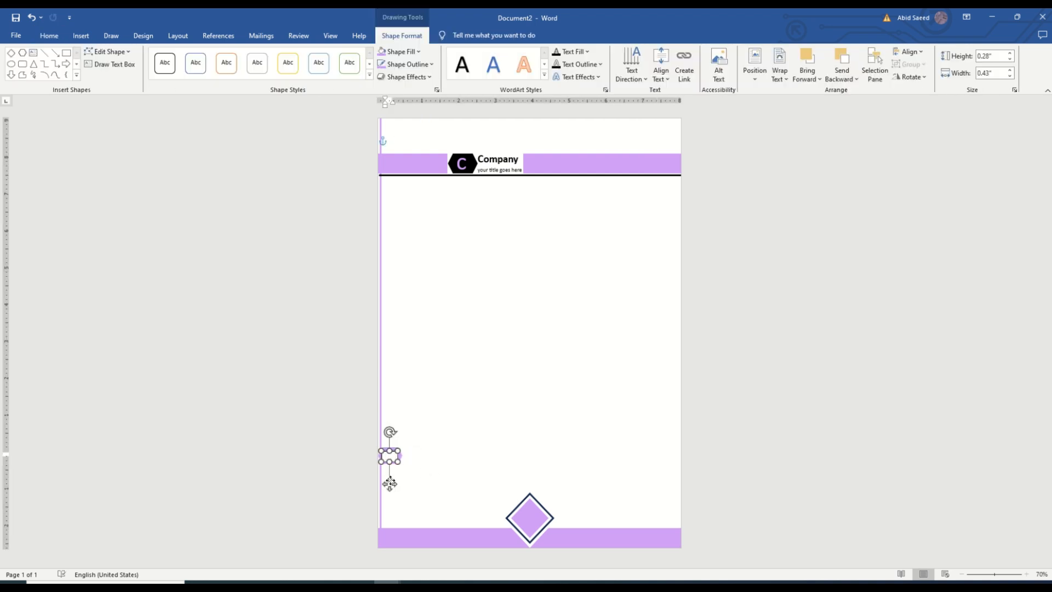
{"action": "left_click", "coordinate": [446, 476]}
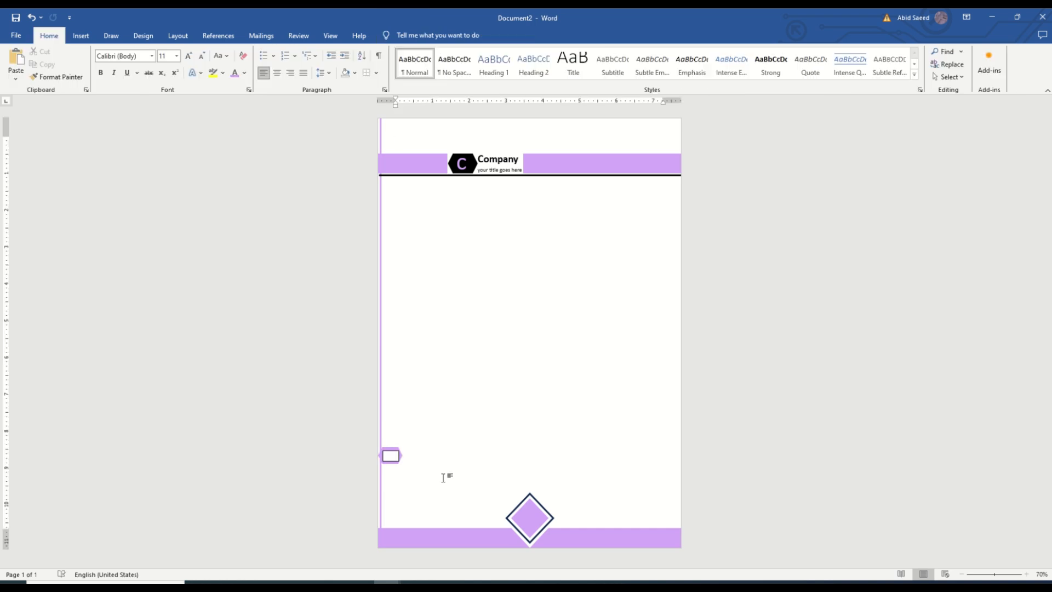
{"action": "left_click", "coordinate": [389, 482]}
- Insert the ringing phone icon from the Accessibility category of the icon library
{"action": "left_click", "coordinate": [81, 36]}
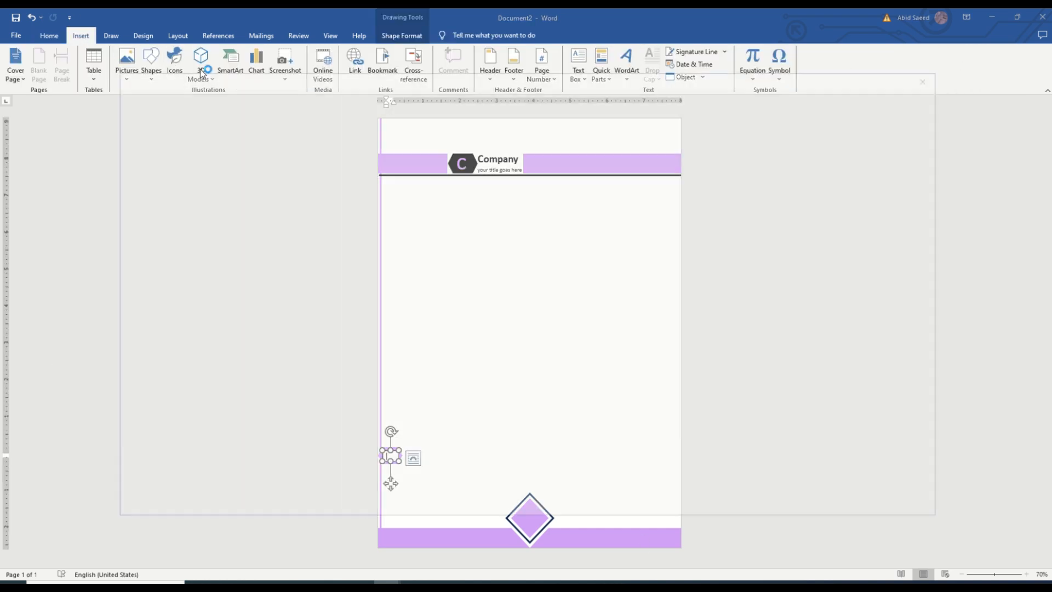
{"action": "left_click", "coordinate": [174, 55]}
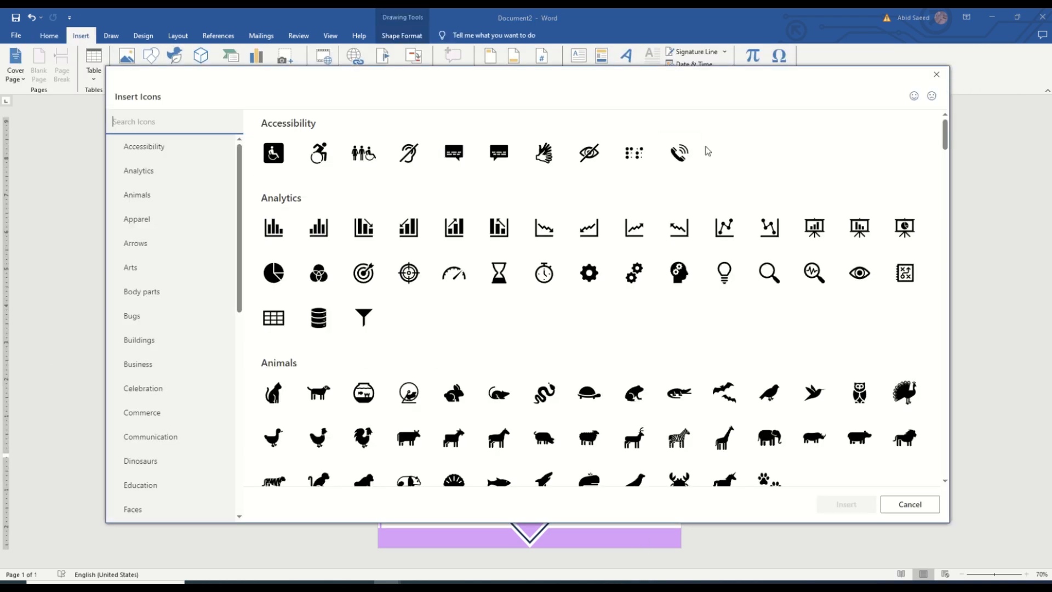
{"action": "left_click", "coordinate": [680, 152]}
{"action": "left_click", "coordinate": [846, 504]}
{"action": "left_click", "coordinate": [420, 488]}
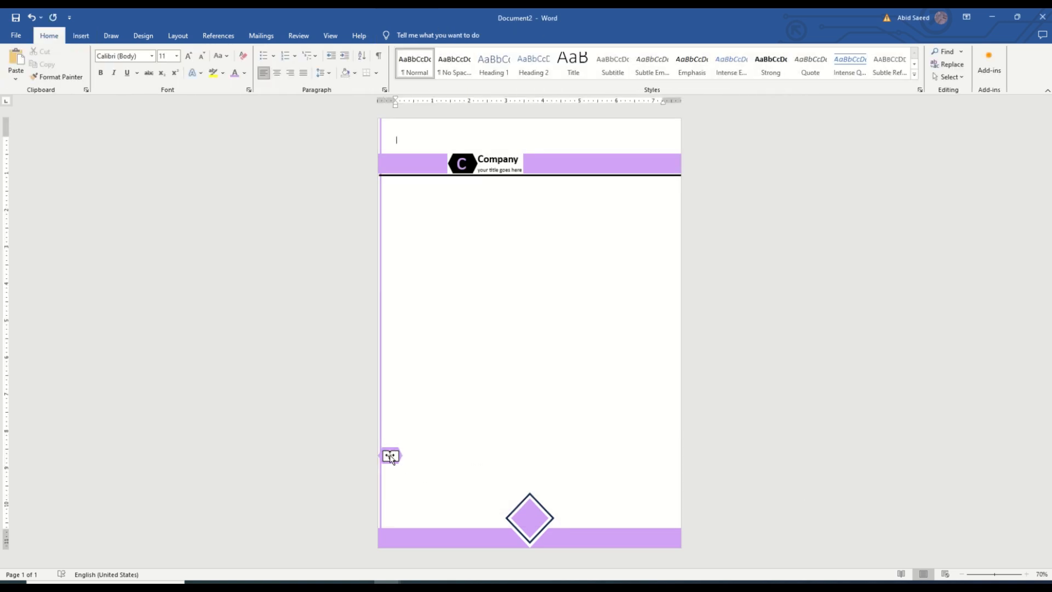
- Set the phone icon's wrapping to In Front of Text and place the icon over the small hexagon
{"action": "left_click", "coordinate": [390, 455]}
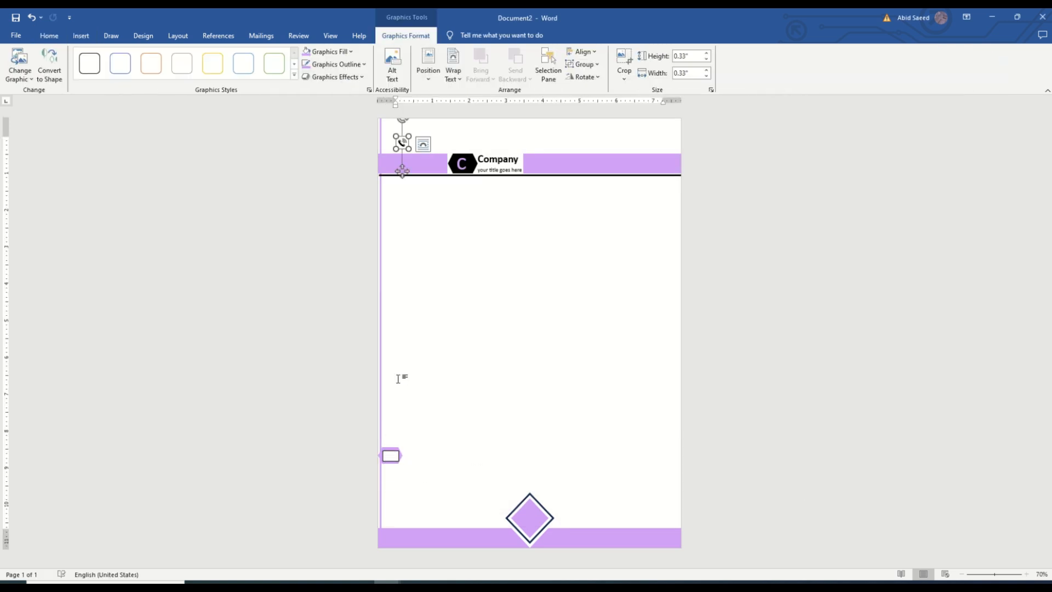
{"action": "left_click", "coordinate": [423, 144]}
{"action": "left_click", "coordinate": [502, 247]}
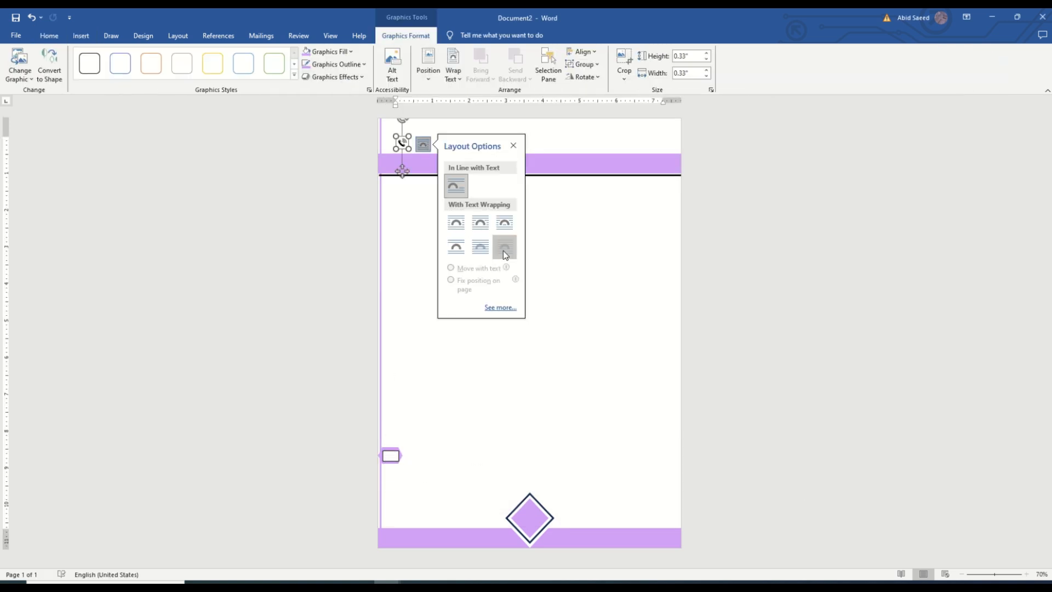
{"action": "left_click_drag", "start_coordinate": [403, 171], "coordinate": [391, 484]}
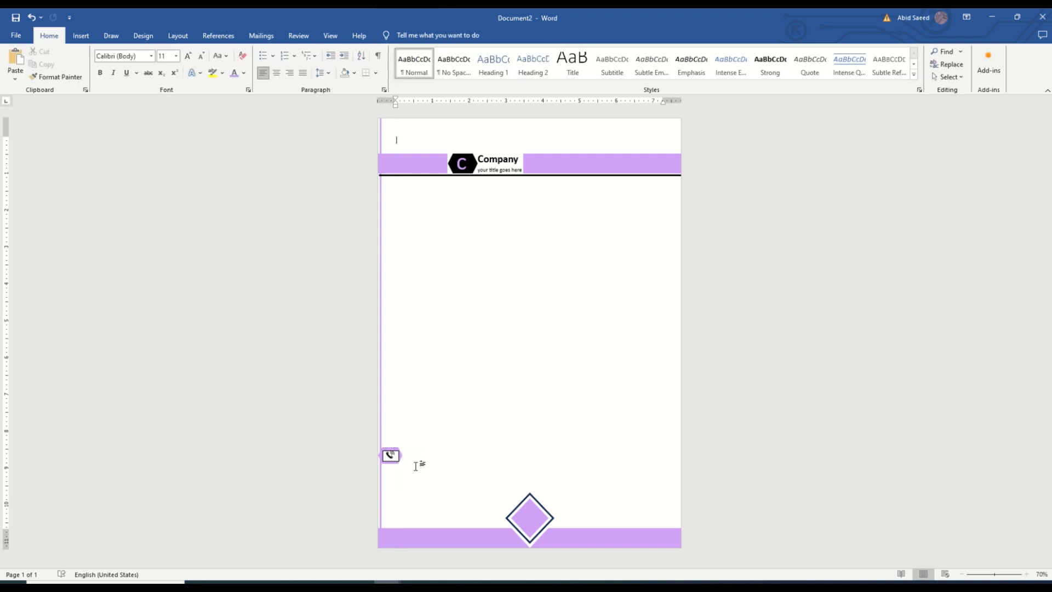
- Remove the fill and outline from the text box over the small hexagon
{"action": "right_click", "coordinate": [394, 456]}
{"action": "key", "text": "Escape"}
{"action": "left_click", "coordinate": [470, 477]}
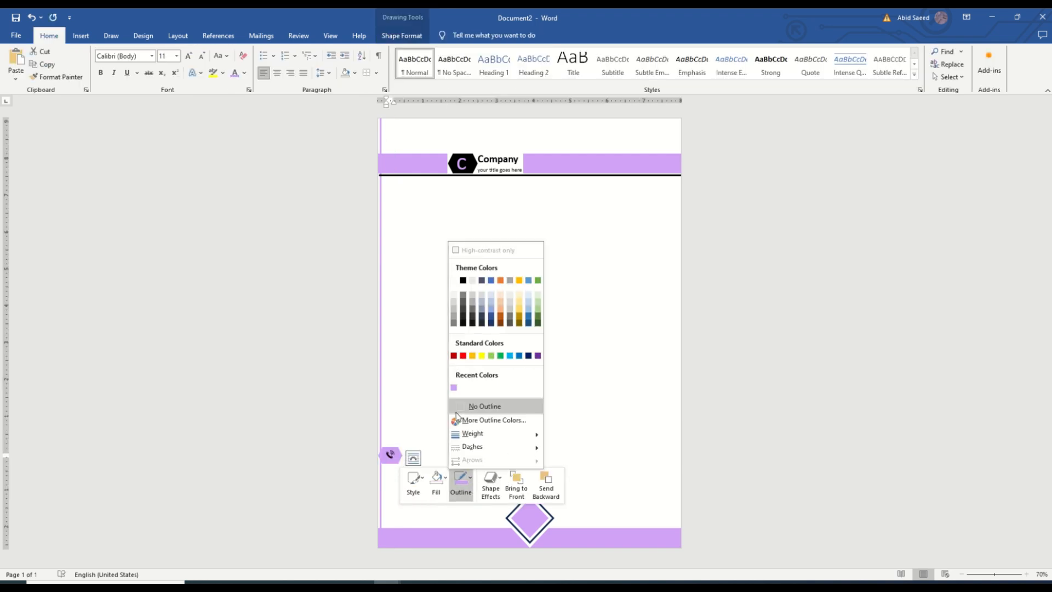
{"action": "left_click", "coordinate": [466, 402]}
- Fine-tune the phone icon's position so it sits centered on the small purple hexagon
{"action": "left_click", "coordinate": [390, 455]}
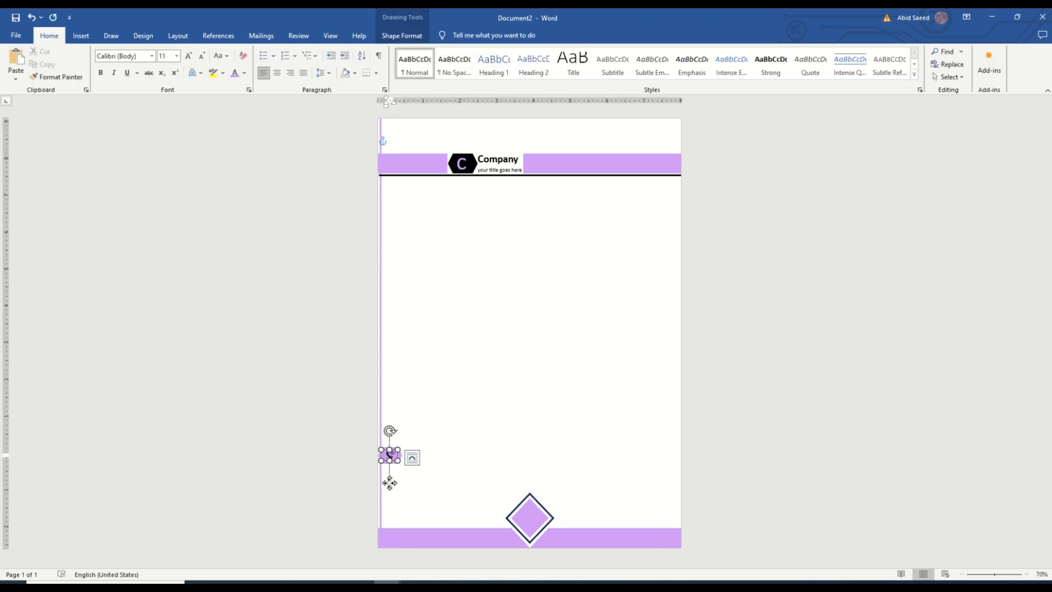
{"action": "mouse_move", "coordinate": [392, 455]}
{"action": "left_mouse_down"}
{"action": "mouse_move", "coordinate": [390, 442]}
{"action": "mouse_move", "coordinate": [390, 456]}
{"action": "left_mouse_up"}
{"action": "left_click", "coordinate": [434, 453]}
{"action": "left_click", "coordinate": [392, 456]}
{"action": "right_click", "coordinate": [392, 456]}
{"action": "left_click", "coordinate": [394, 458]}
{"action": "left_click", "coordinate": [390, 455]}
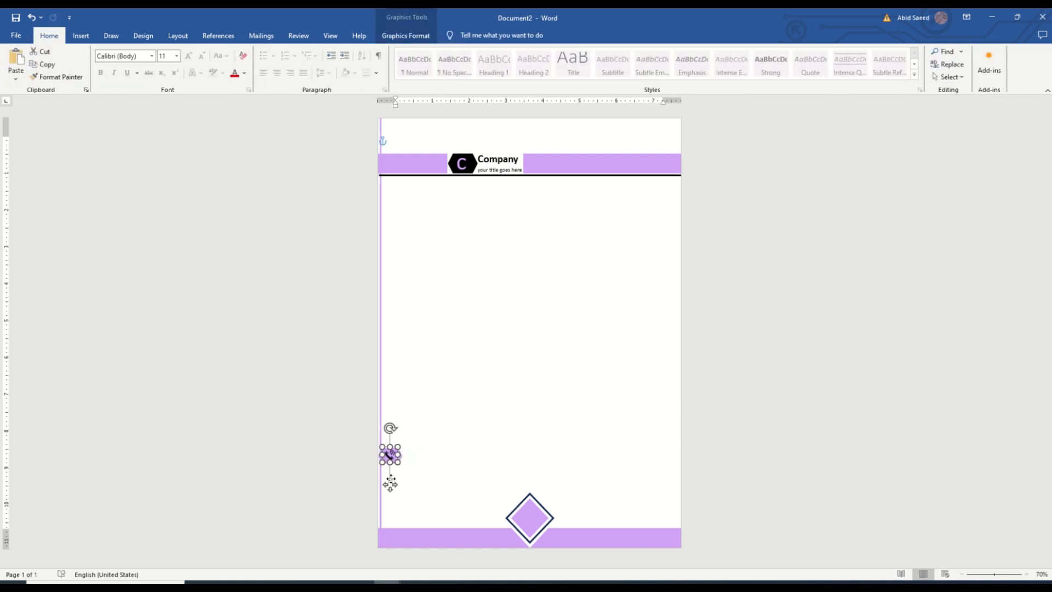
{"action": "left_click_drag", "start_coordinate": [390, 456], "coordinate": [389, 454]}
{"action": "key", "text": "Escape"}
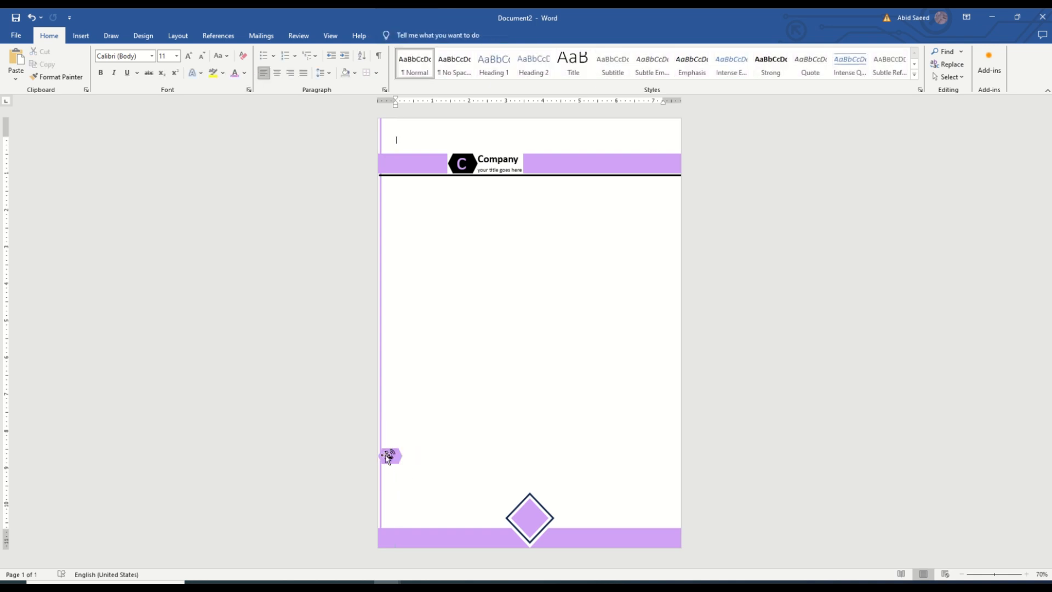
- Reduce the small purple hexagon's height to about 0.4" behind the phone icon
{"action": "left_click", "coordinate": [390, 455]}
{"action": "key", "text": "Escape"}
{"action": "left_click", "coordinate": [391, 456]}
{"action": "key", "text": "Escape"}
{"action": "left_click", "coordinate": [390, 455]}
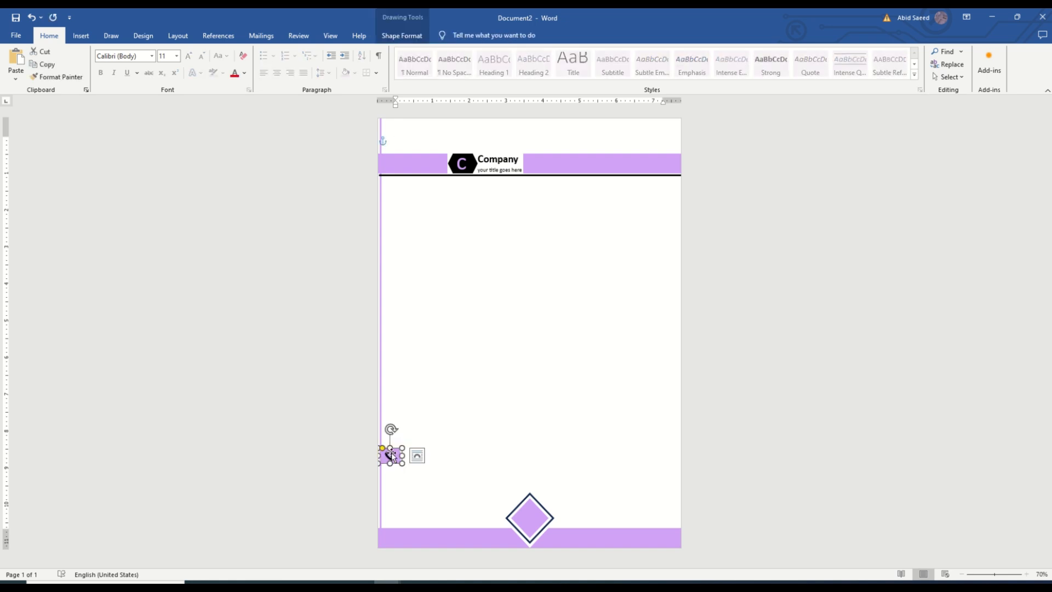
{"action": "left_click", "coordinate": [417, 456]}
{"action": "left_click", "coordinate": [391, 457]}
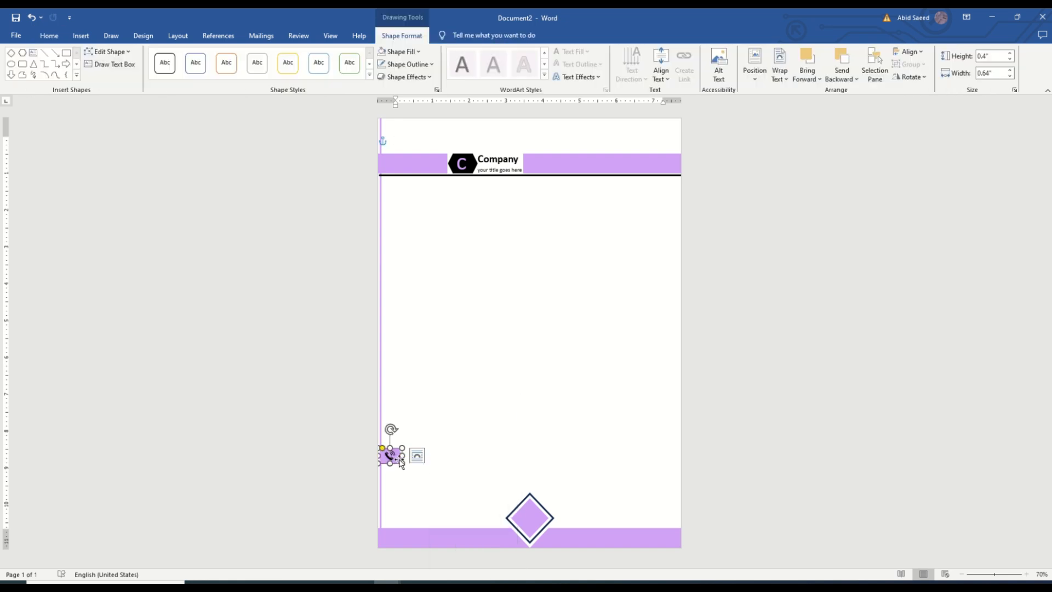
- Group the phone icon with the small purple hexagon
{"action": "left_click", "coordinate": [391, 457]}
{"action": "left_click", "coordinate": [387, 456], "text": "shift"}
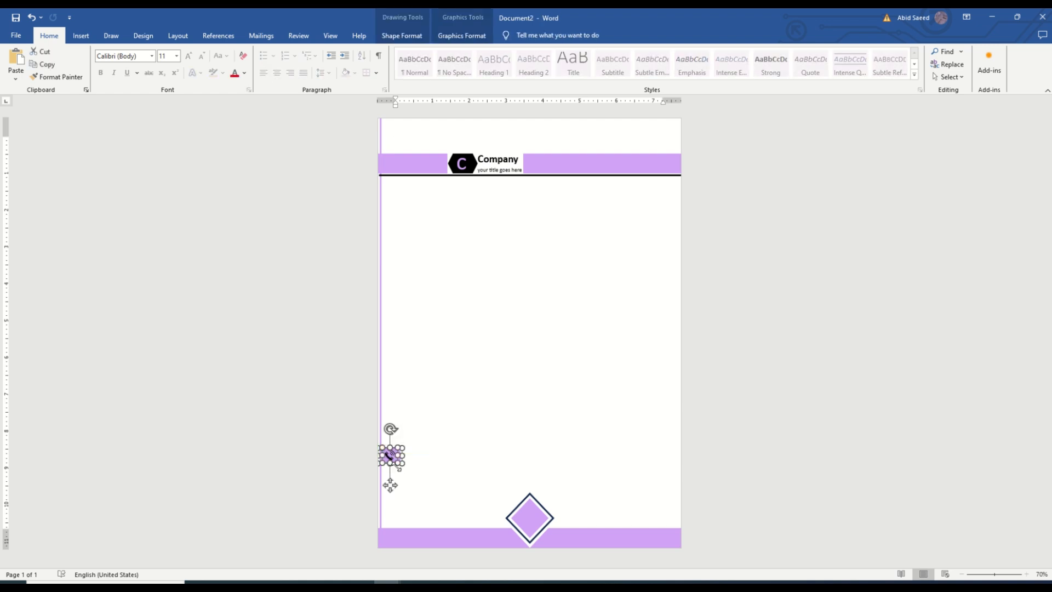
{"action": "right_click", "coordinate": [390, 456]}
{"action": "left_click", "coordinate": [560, 329]}
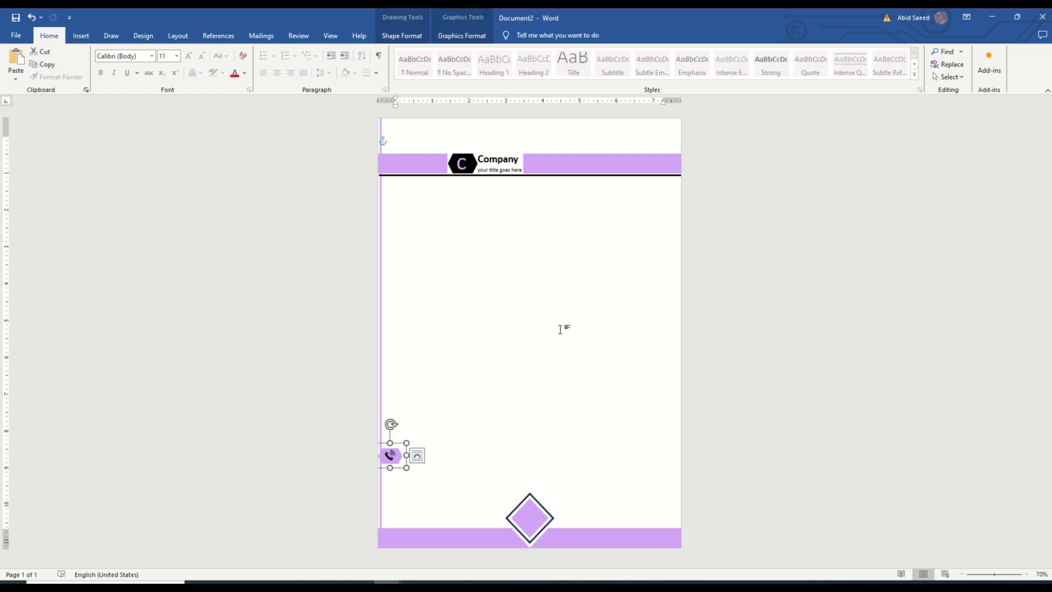
- Make two copies of the phone hexagon group and stack them below the original along the left edge
{"action": "left_click", "coordinate": [486, 437]}
{"action": "left_click", "coordinate": [398, 459]}
{"action": "mouse_move", "coordinate": [399, 459]}
{"action": "left_mouse_down"}
{"action": "mouse_move", "coordinate": [398, 491]}
{"action": "mouse_move", "coordinate": [400, 471]}
{"action": "left_mouse_up"}
{"action": "key", "text": "ctrl+v"}
{"action": "left_click", "coordinate": [395, 493]}
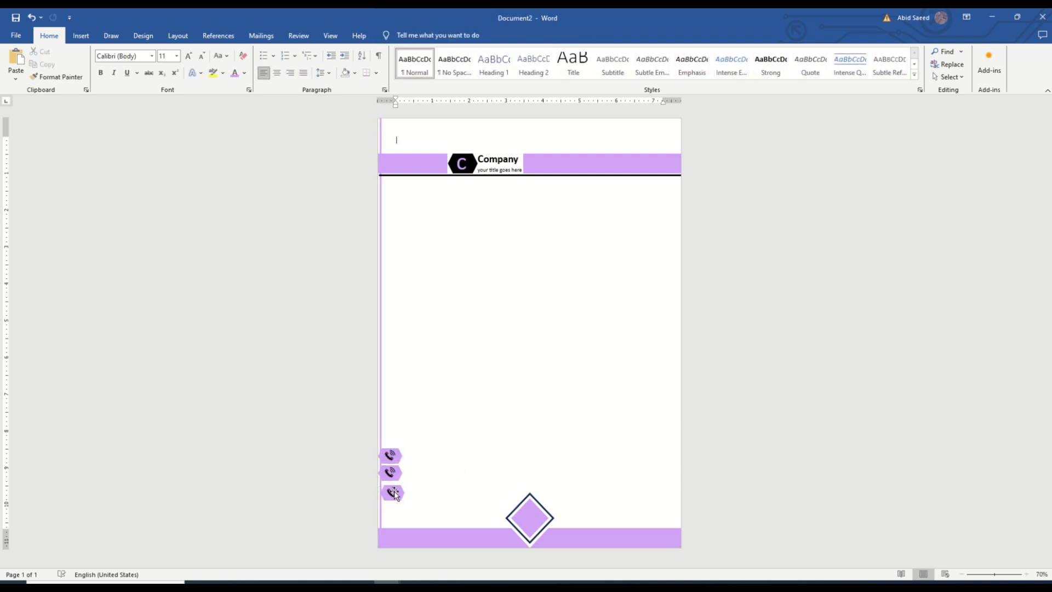
{"action": "left_click", "coordinate": [402, 491]}
{"action": "left_click", "coordinate": [420, 477]}
- Ungroup the middle hexagon and change its phone icon to the closed envelope icon found by searching for "ema"
{"action": "right_click", "coordinate": [389, 469]}
{"action": "left_click", "coordinate": [523, 354]}
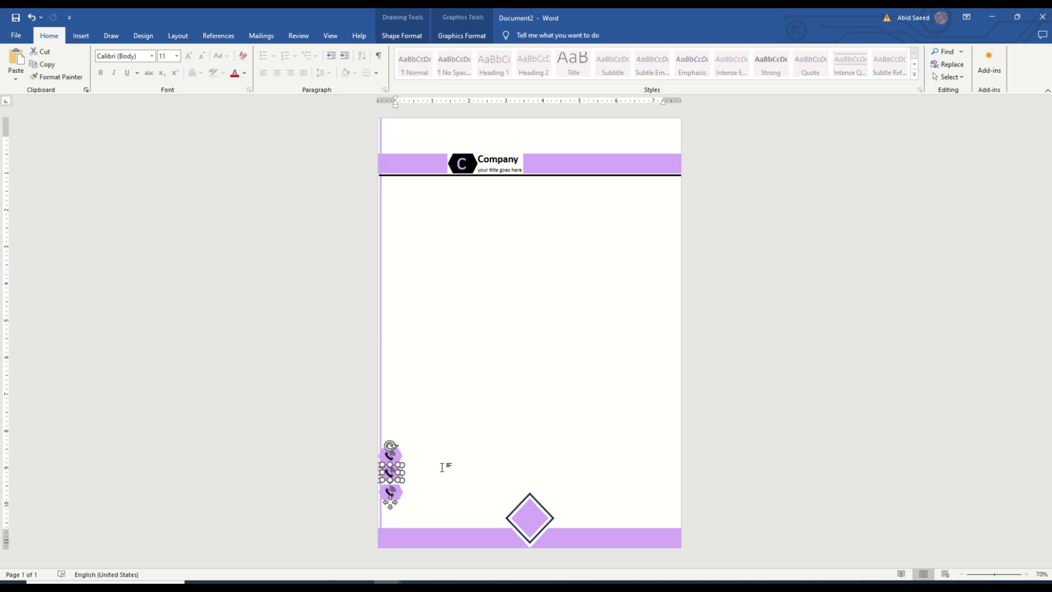
{"action": "right_click", "coordinate": [391, 471]}
{"action": "mouse_move", "coordinate": [447, 344]}
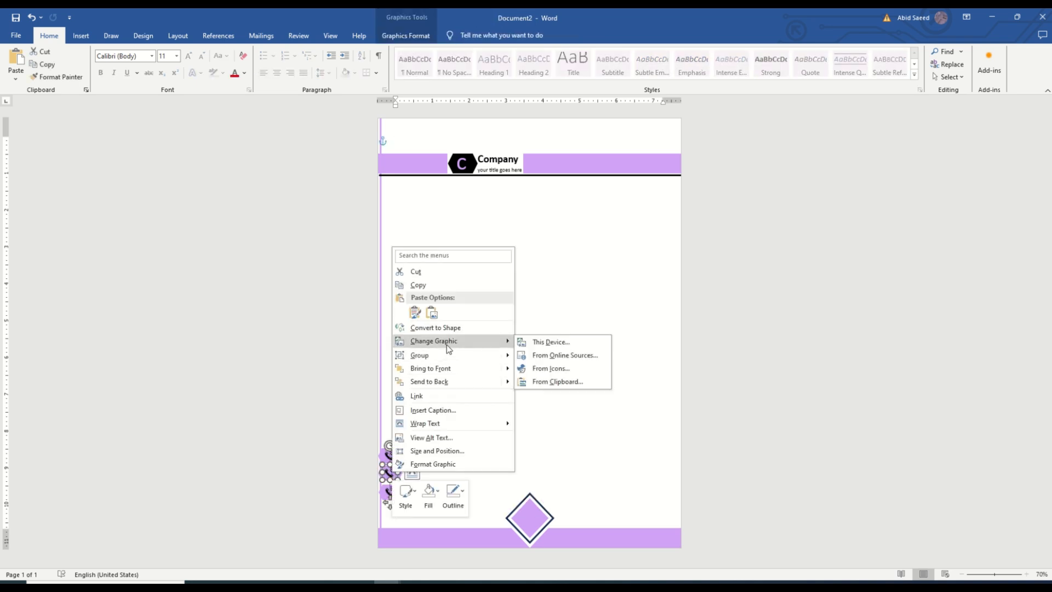
{"action": "left_click", "coordinate": [549, 368]}
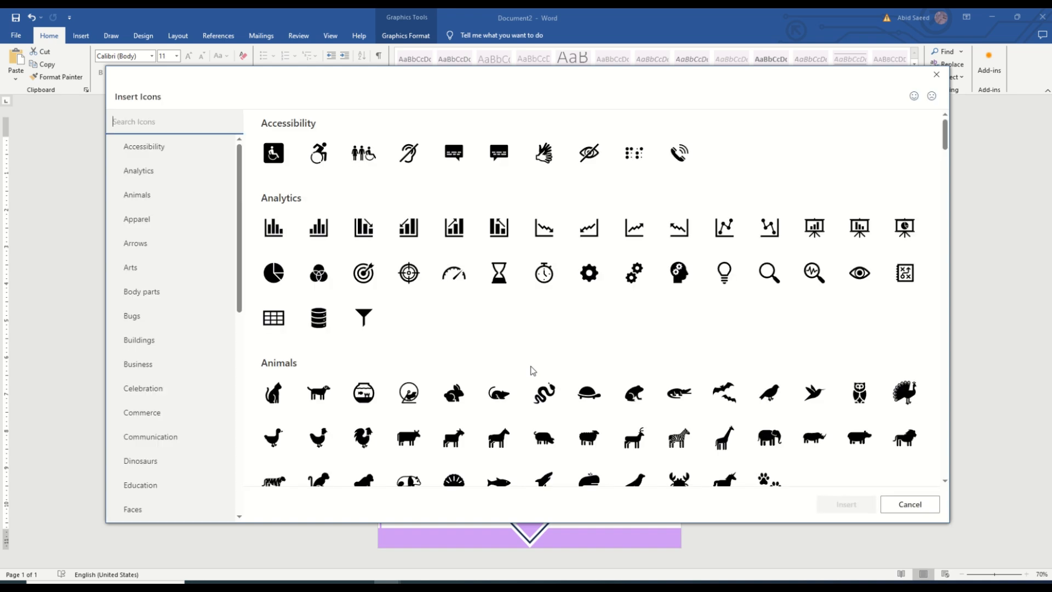
{"action": "type", "text": "ema"}
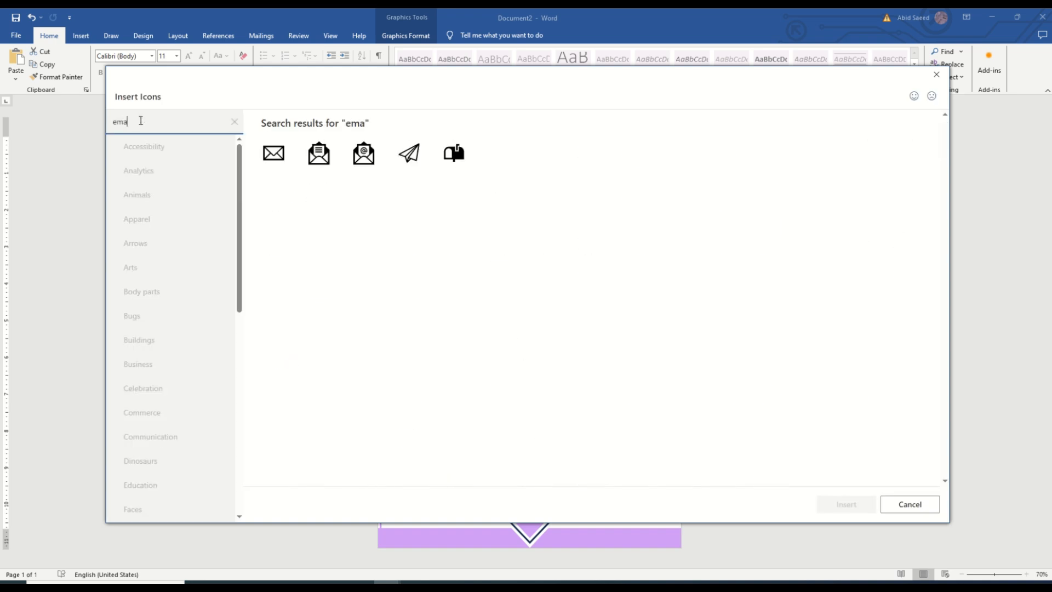
{"action": "left_click", "coordinate": [273, 153]}
{"action": "left_click", "coordinate": [858, 505]}
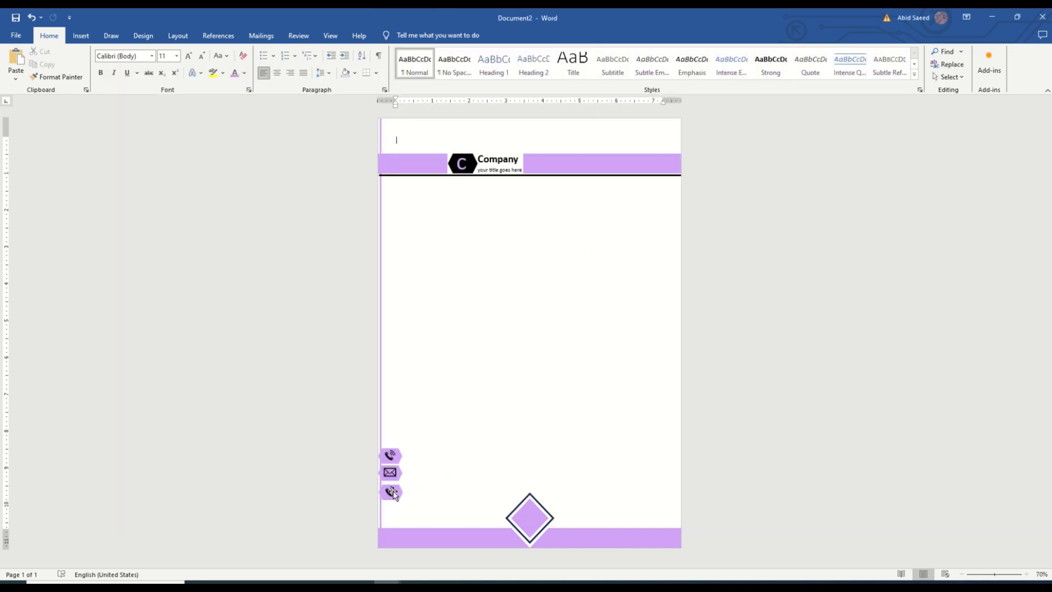
- Ungroup the lowest of the three contact hexagons so its phone icon is separate from the purple shape
{"action": "right_click", "coordinate": [391, 493]}
{"action": "mouse_move", "coordinate": [459, 365]}
{"action": "left_click", "coordinate": [546, 377]}
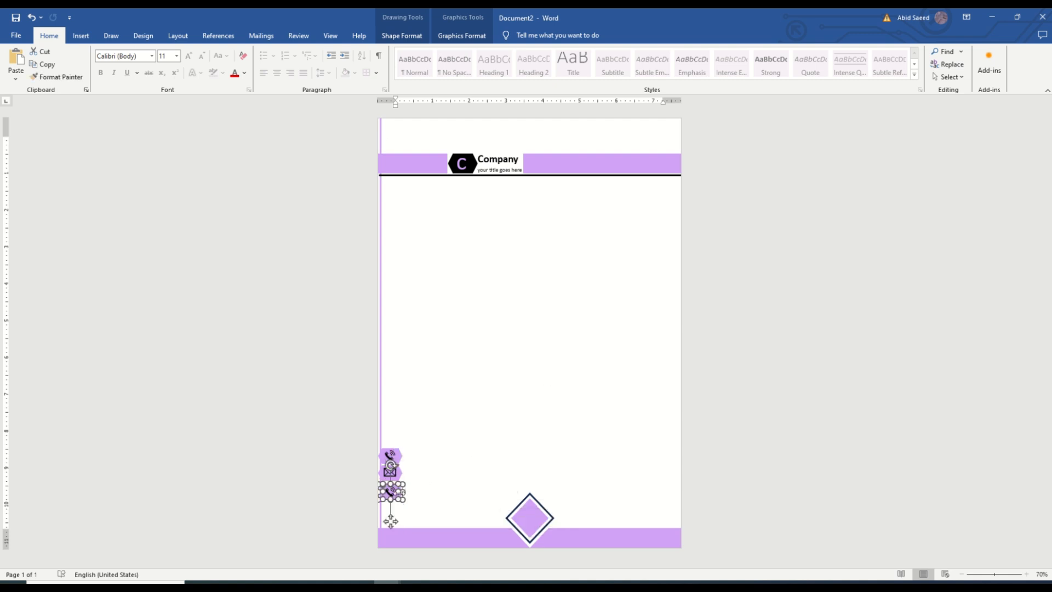
{"action": "right_click", "coordinate": [392, 495]}
{"action": "left_click", "coordinate": [392, 492]}
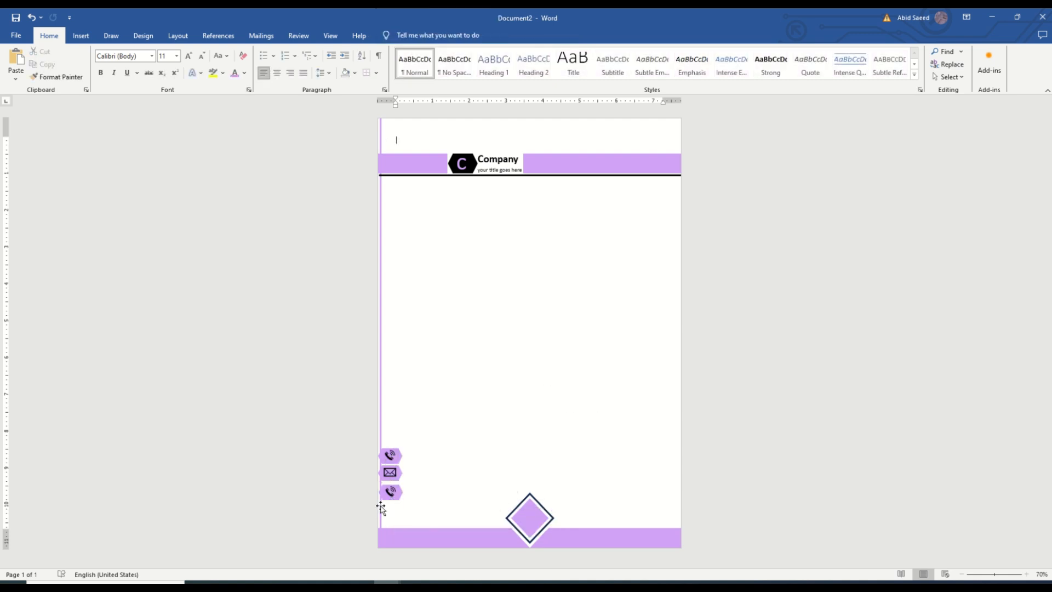
{"action": "left_click", "coordinate": [393, 489]}
{"action": "left_click", "coordinate": [393, 487]}
{"action": "right_click", "coordinate": [393, 488]}
{"action": "left_click", "coordinate": [392, 489]}
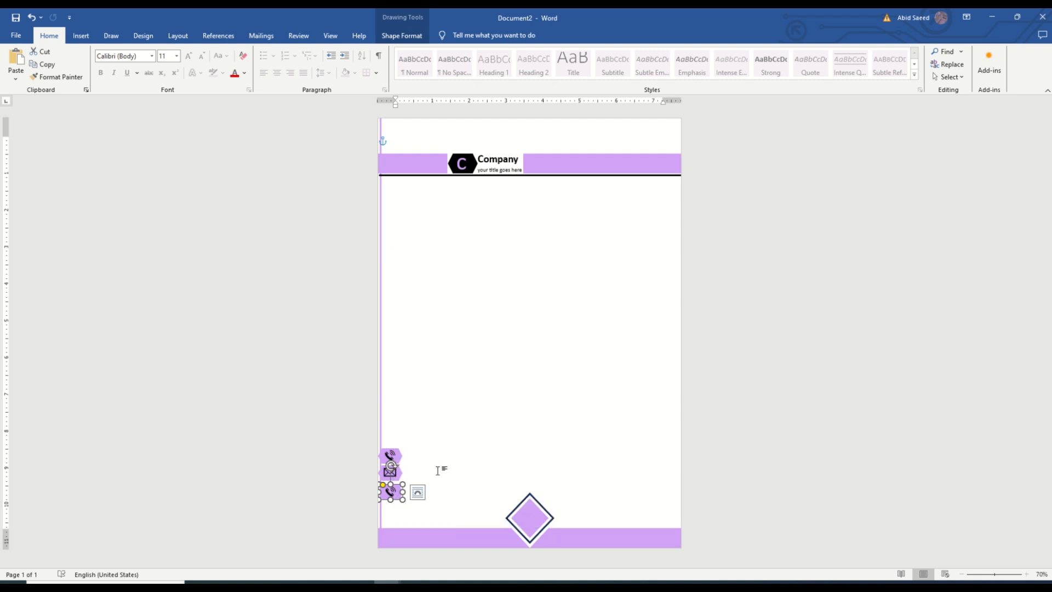
- Replace the phone icon on the lowest hexagon with the laptop-with-globe icon found by searching the icons for "web"
{"action": "left_click", "coordinate": [391, 493]}
{"action": "right_click", "coordinate": [390, 494]}
{"action": "mouse_move", "coordinate": [460, 362]}
{"action": "left_click", "coordinate": [565, 389]}
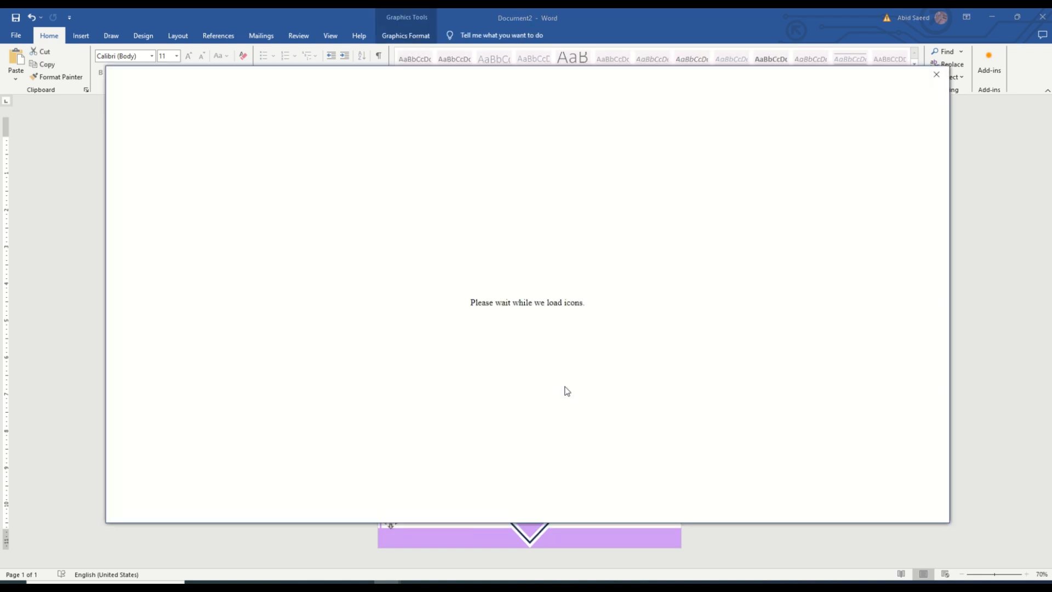
{"action": "type", "text": "web"}
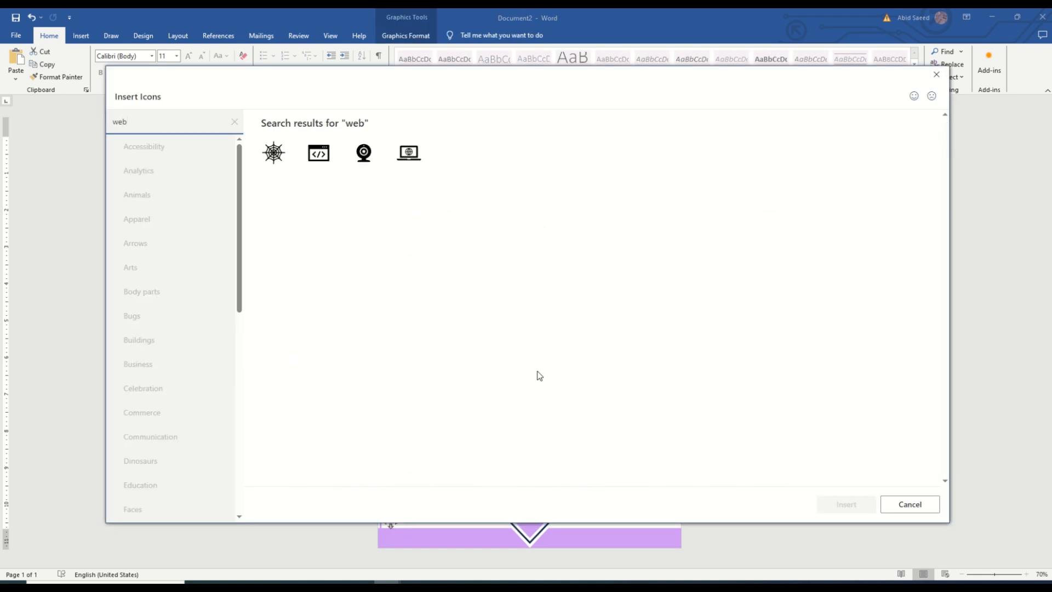
{"action": "left_click", "coordinate": [421, 158]}
{"action": "left_click", "coordinate": [842, 503]}
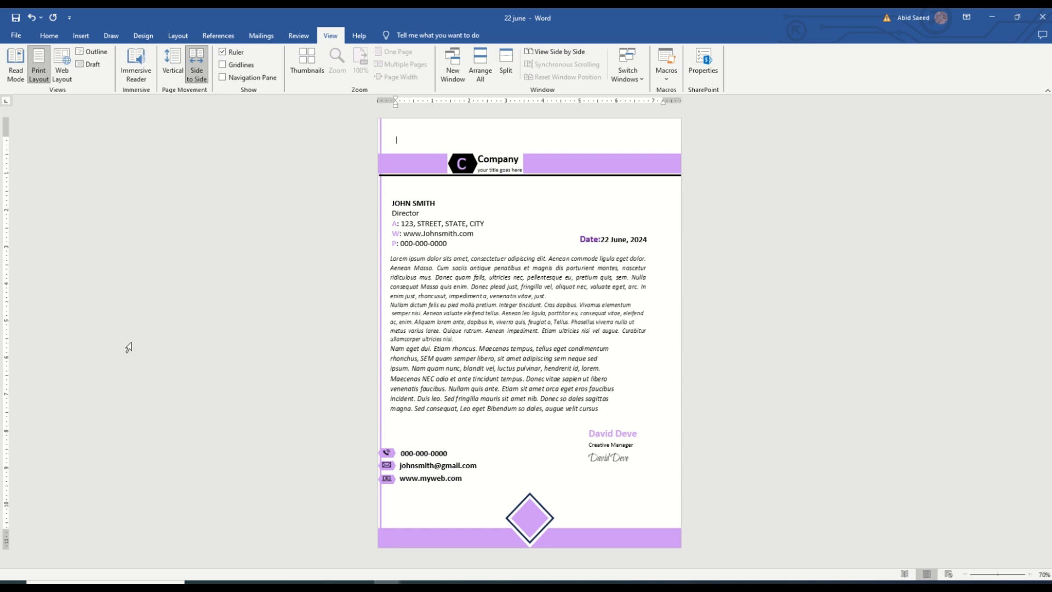
{"action": "left_click", "coordinate": [420, 236]}
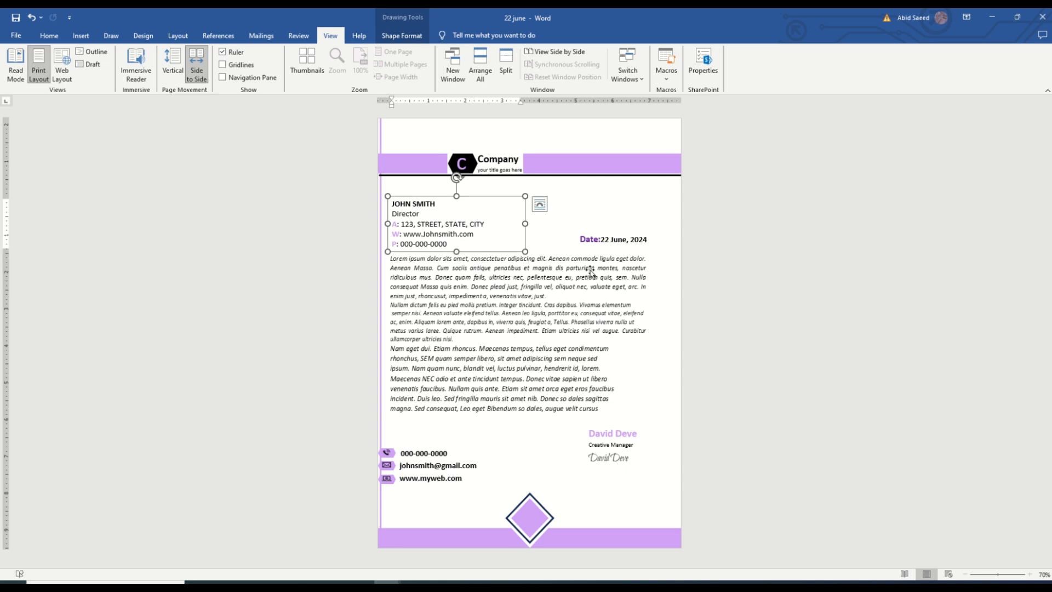
{"action": "left_click", "coordinate": [625, 213]}
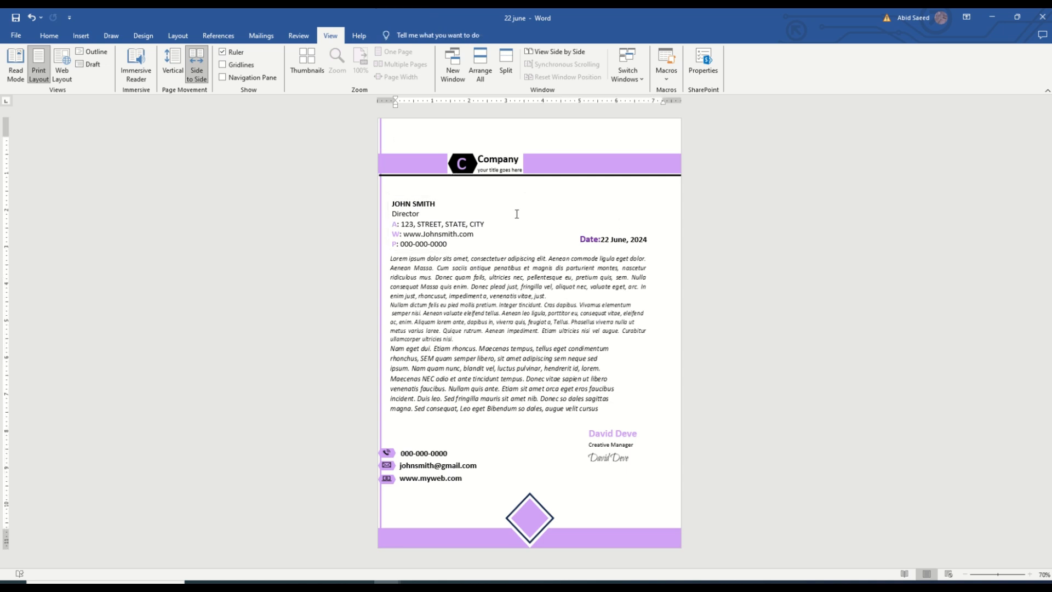